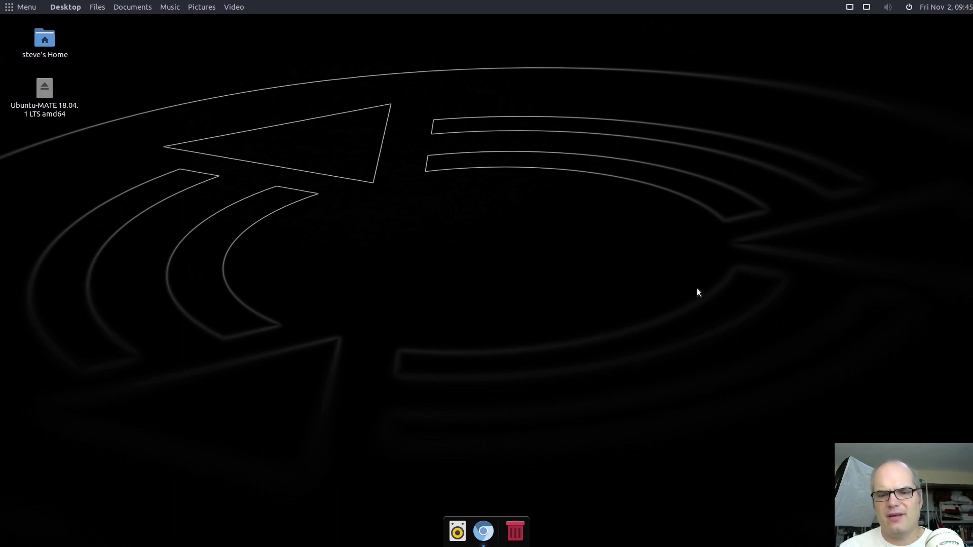
Raise the Chromium window showing the Ubuntu MATE 18.04.1 LTS download page from the dock.
click(483, 530)
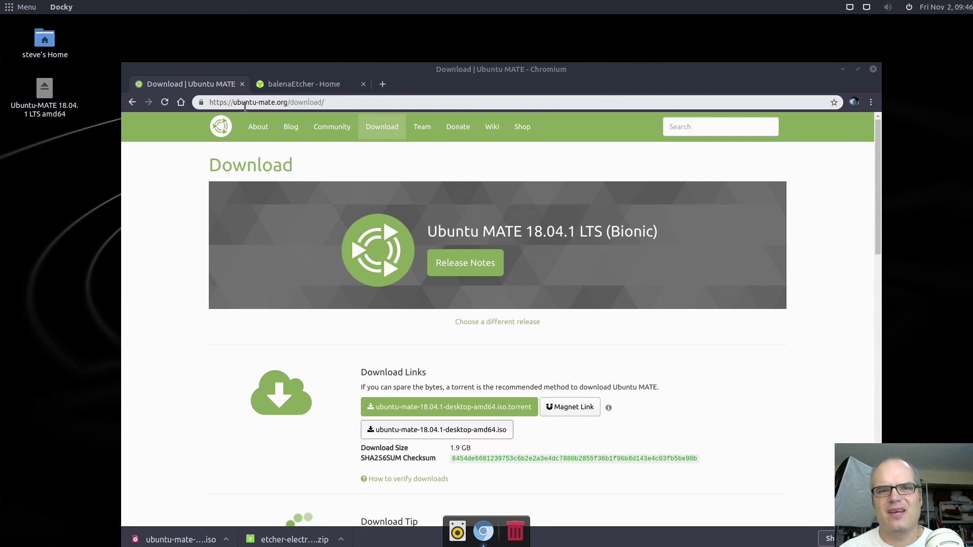
Switch to the balenaEtcher - Home tab, scroll to its top, then focus the desktop.
click(285, 85)
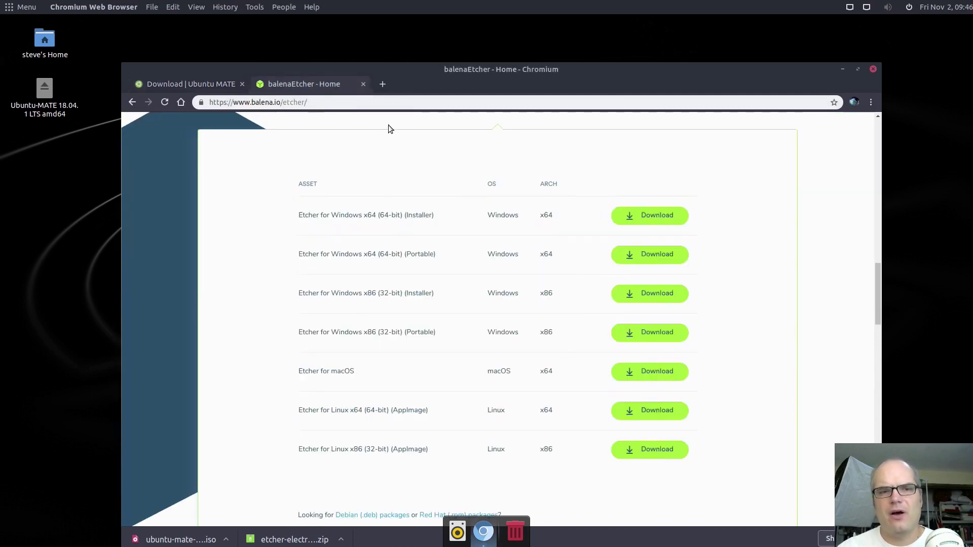
scroll(423, 204, up, 10)
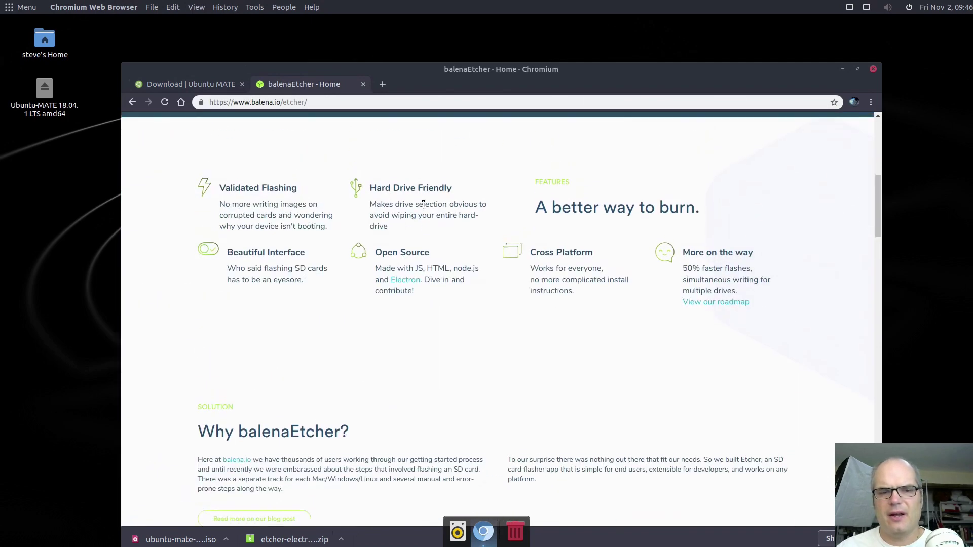
scroll(423, 205, up, 8)
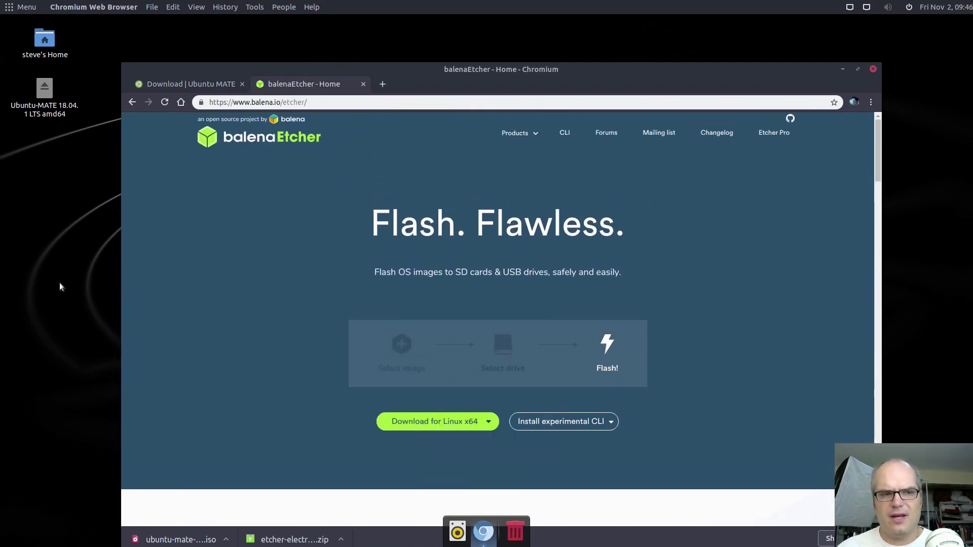
click(57, 258)
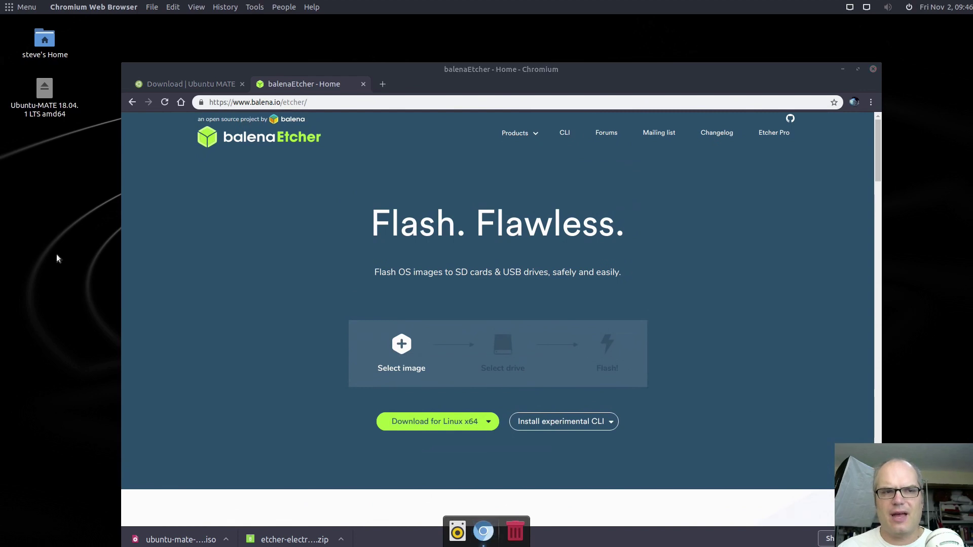
Extract the Etcher zip archive from Home > Downloads into the Downloads folder.
double_click(40, 44)
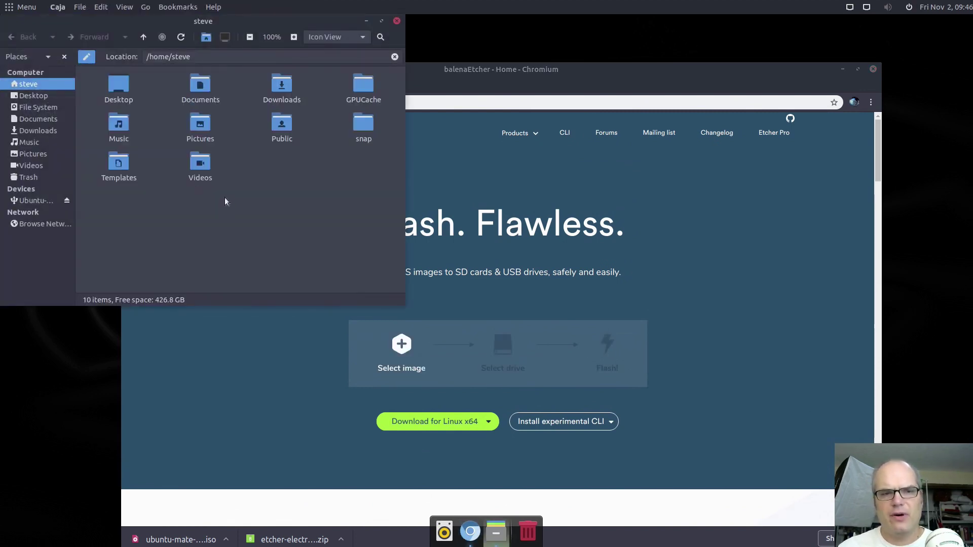
click(46, 130)
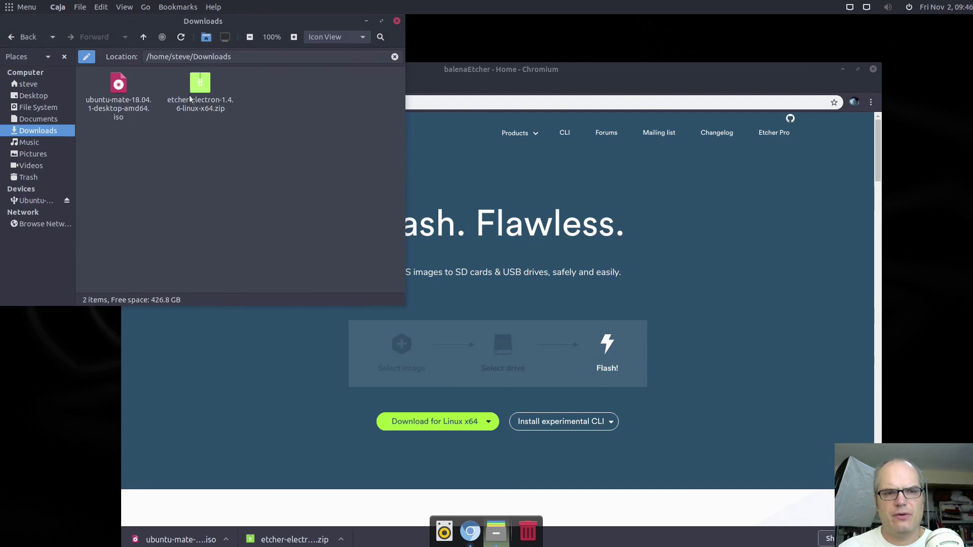
double_click(190, 98)
click(783, 40)
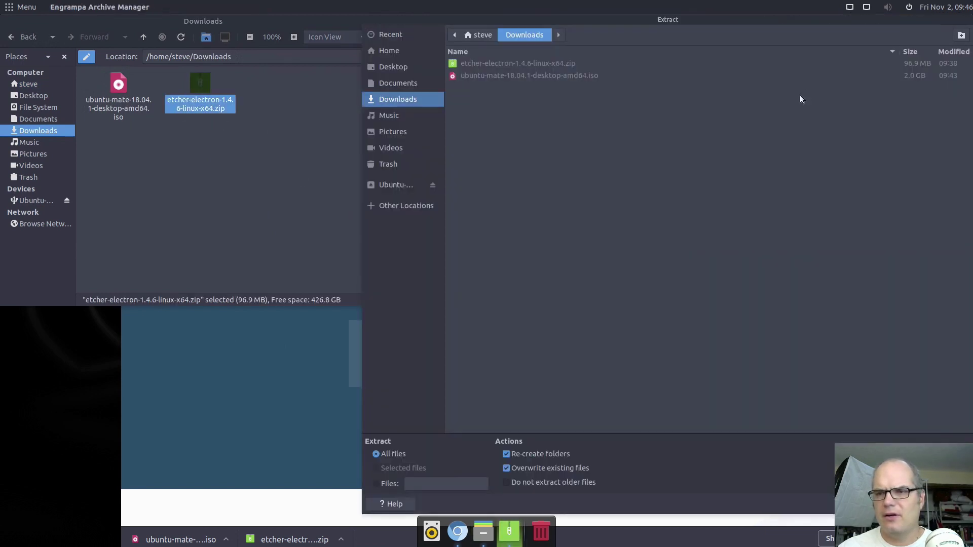
click(945, 504)
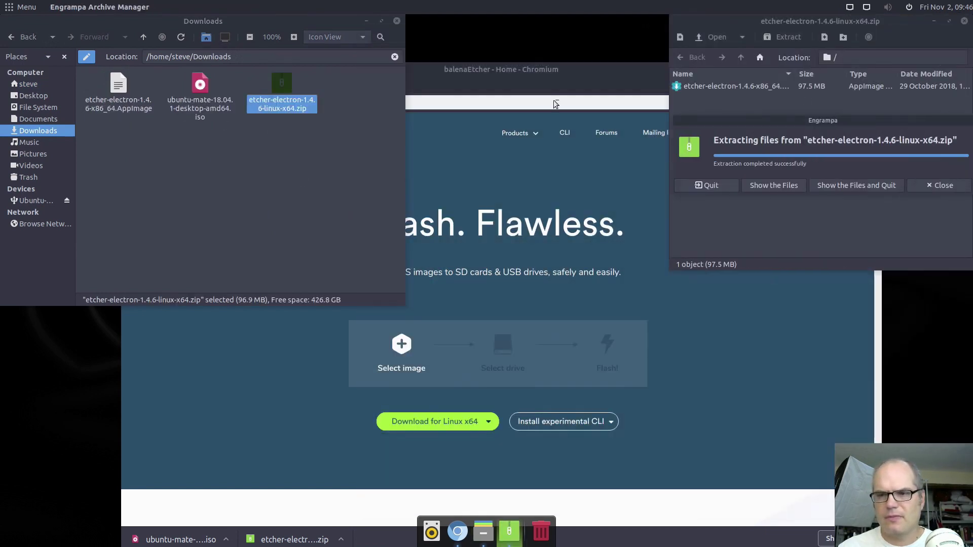
Launch etcher-electron-1.4.6-x86_64.AppImage and accept installing its desktop file.
click(366, 256)
double_click(284, 102)
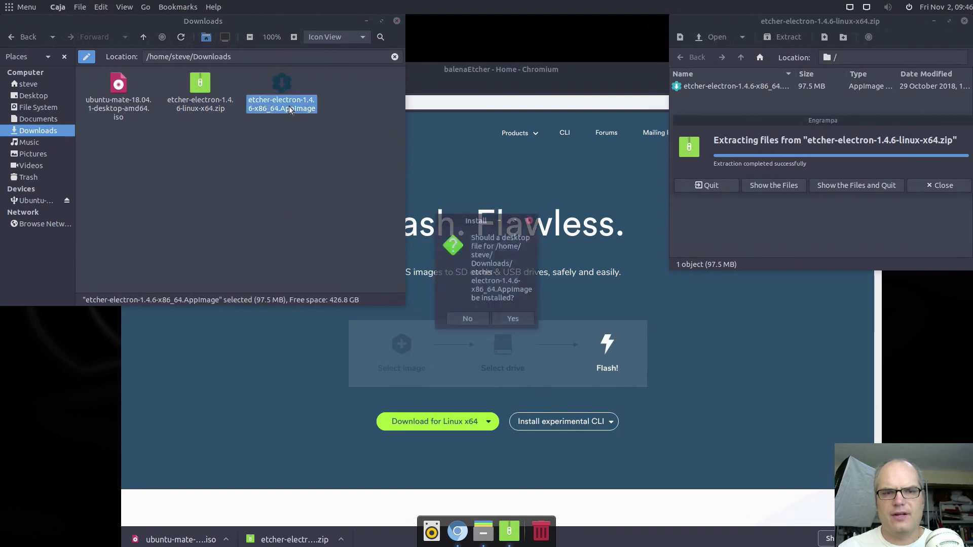
click(518, 322)
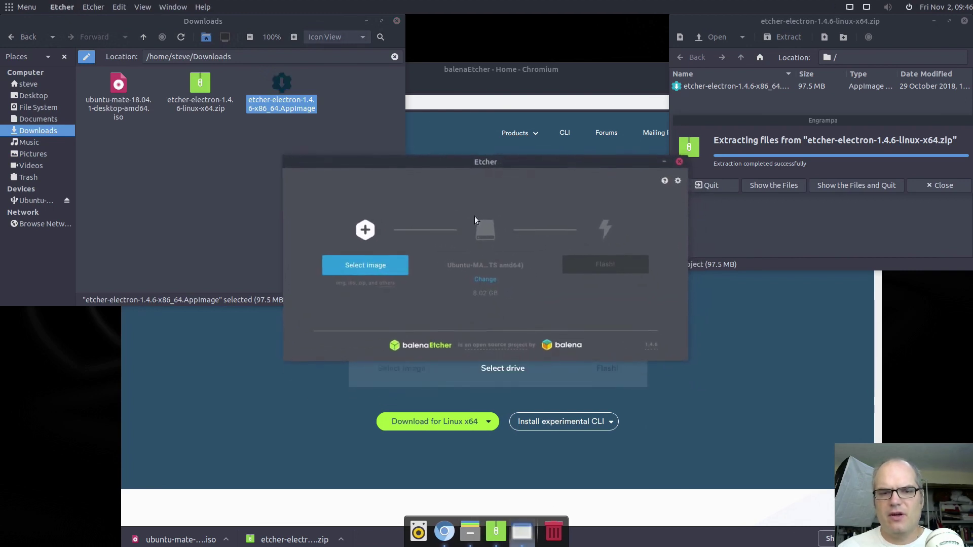
Select ubuntu-mate-18.04.1-desktop-amd64.iso as the image to flash in balenaEtcher.
click(367, 268)
click(391, 178)
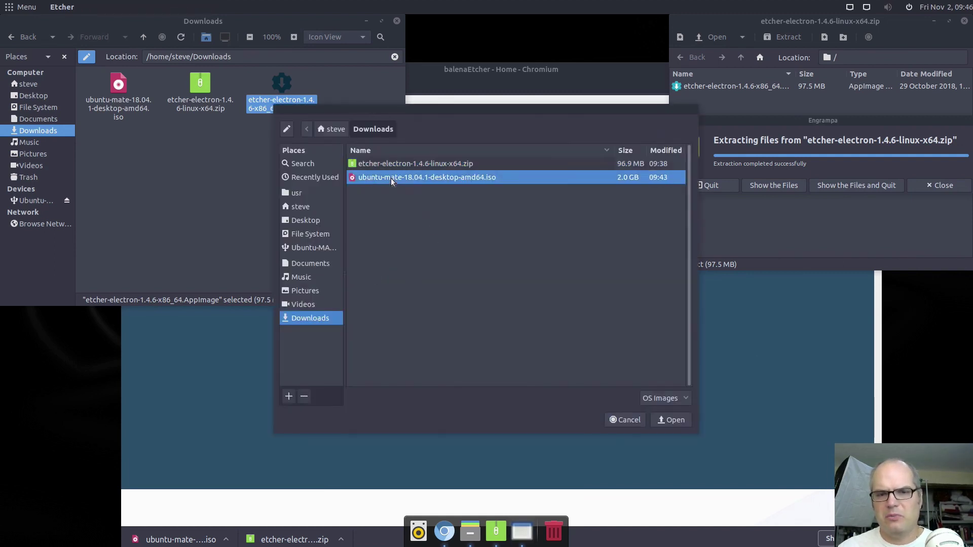
click(682, 418)
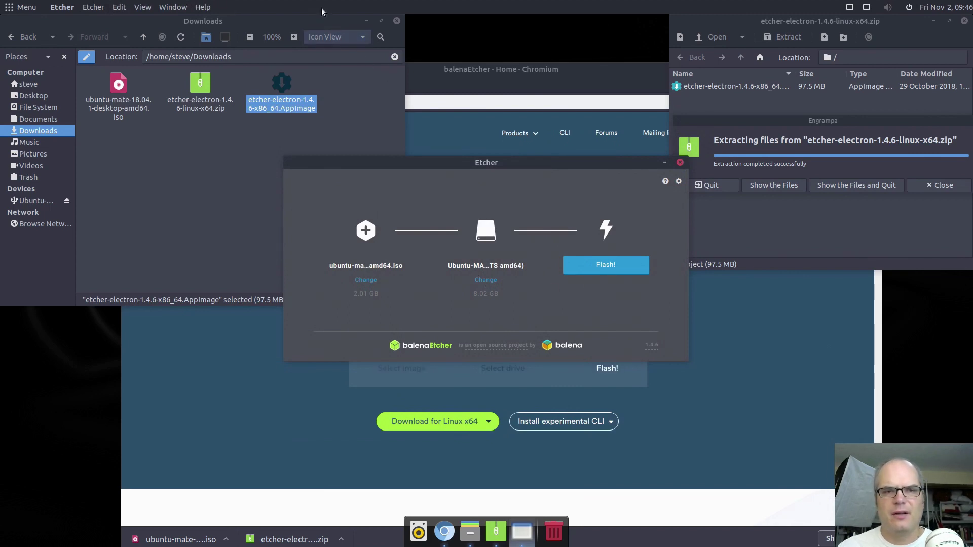
Flash the ISO to the USB drive, authenticating with the administrator password.
drag(314, 24, 567, 117)
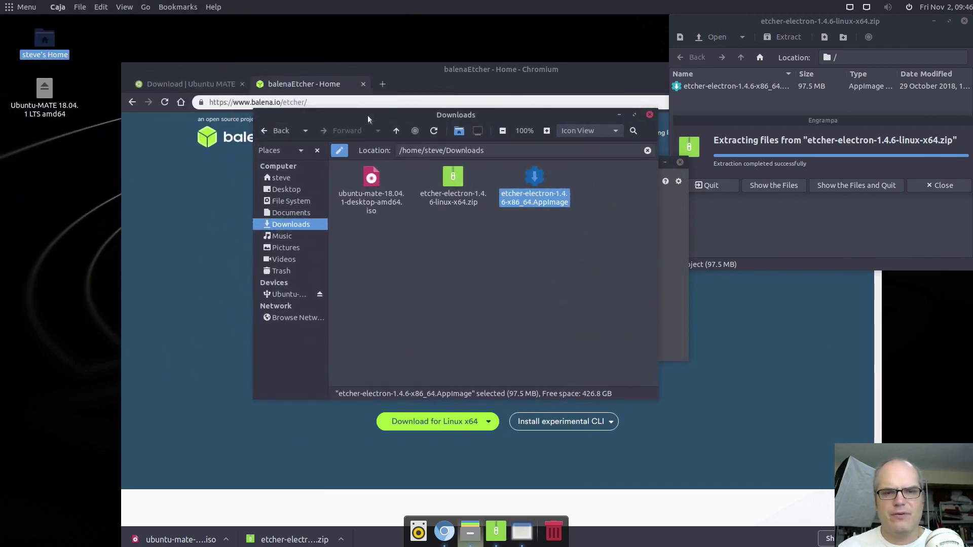
drag(413, 119, 161, 107)
click(641, 299)
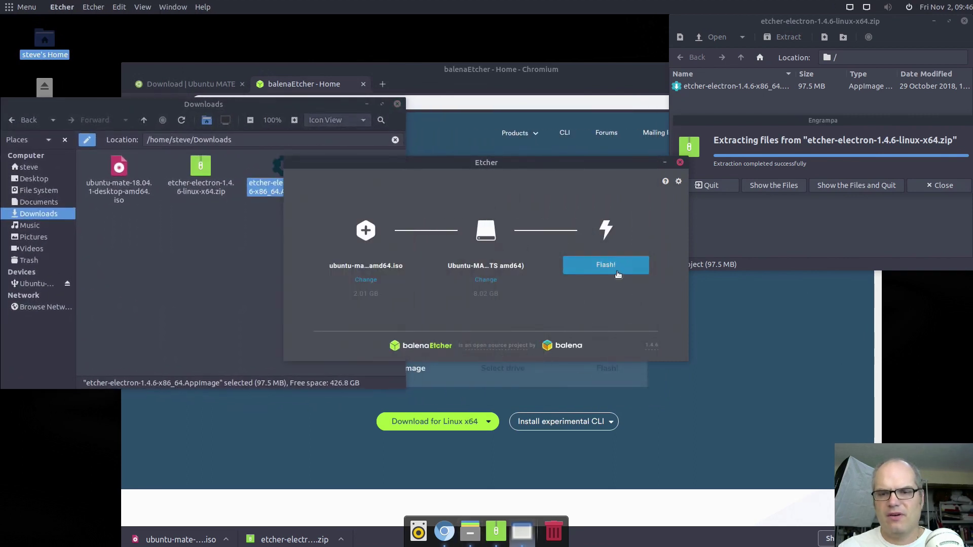
click(615, 267)
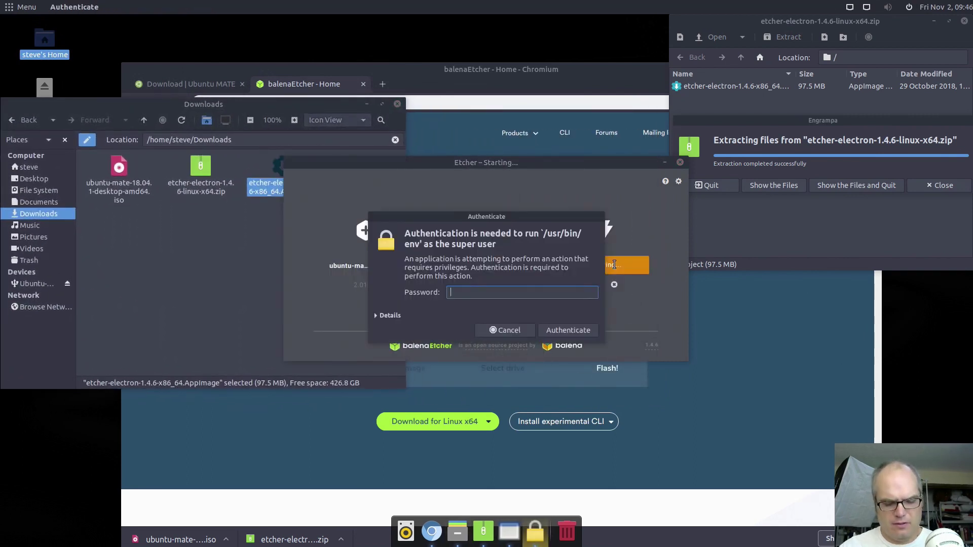
text(•••••••••••)
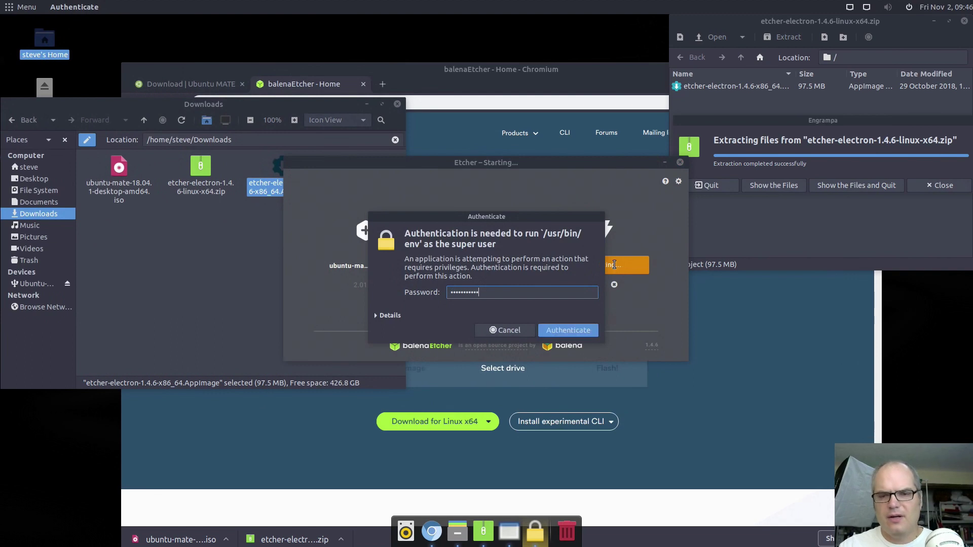
key(Return)
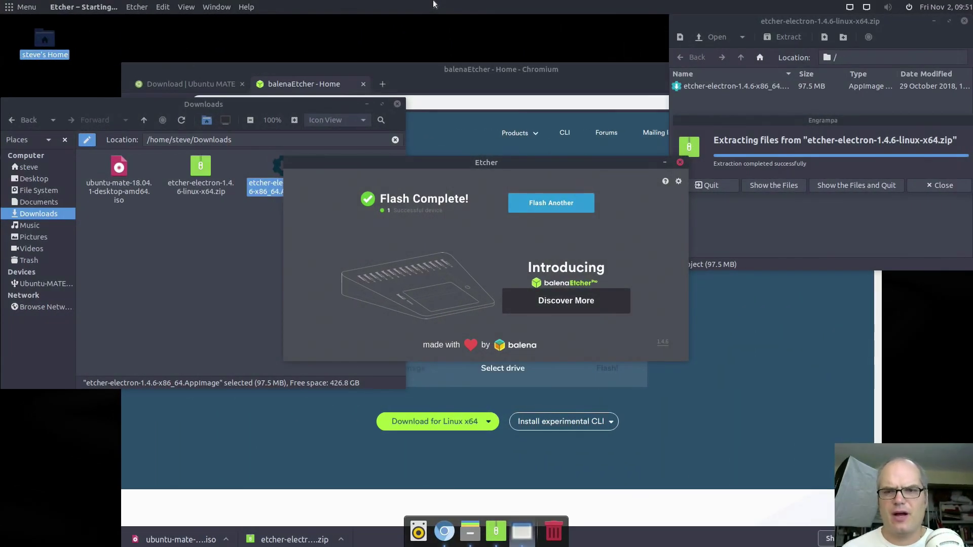
Dismiss the extraction message and close Archive Manager, Etcher and the Downloads window.
click(942, 185)
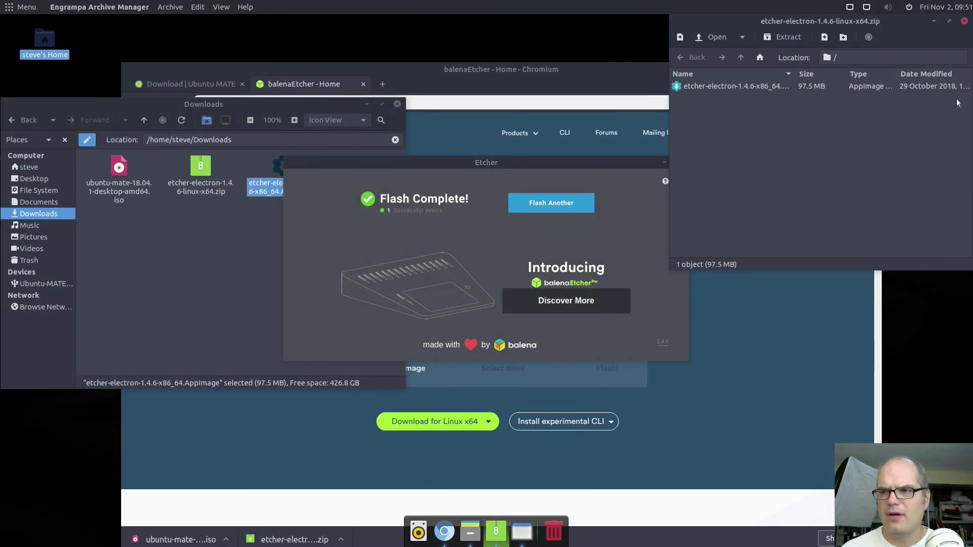
click(964, 21)
key(alt+F4)
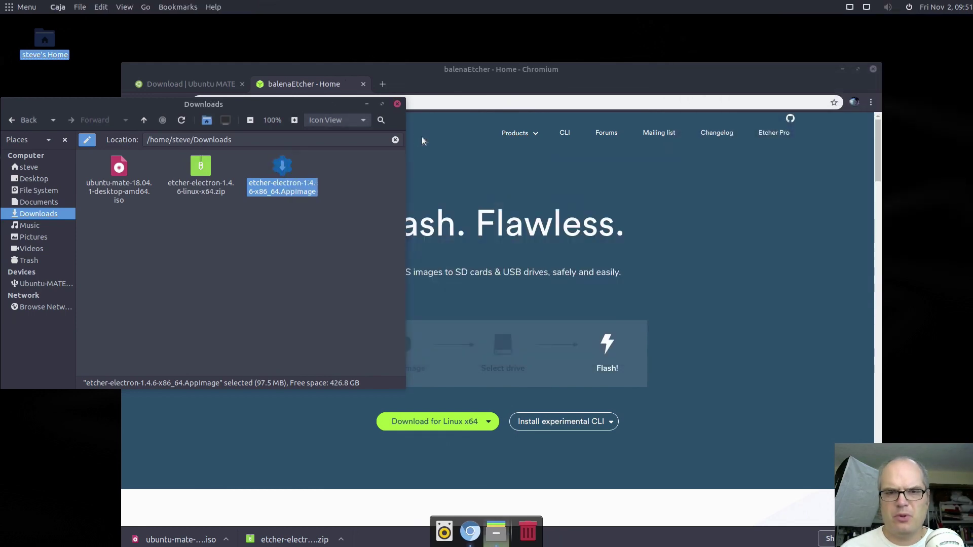
click(397, 104)
Close Chromium and highlight 'Try Ubuntu MATE without installing' in the GRUB menu.
click(872, 69)
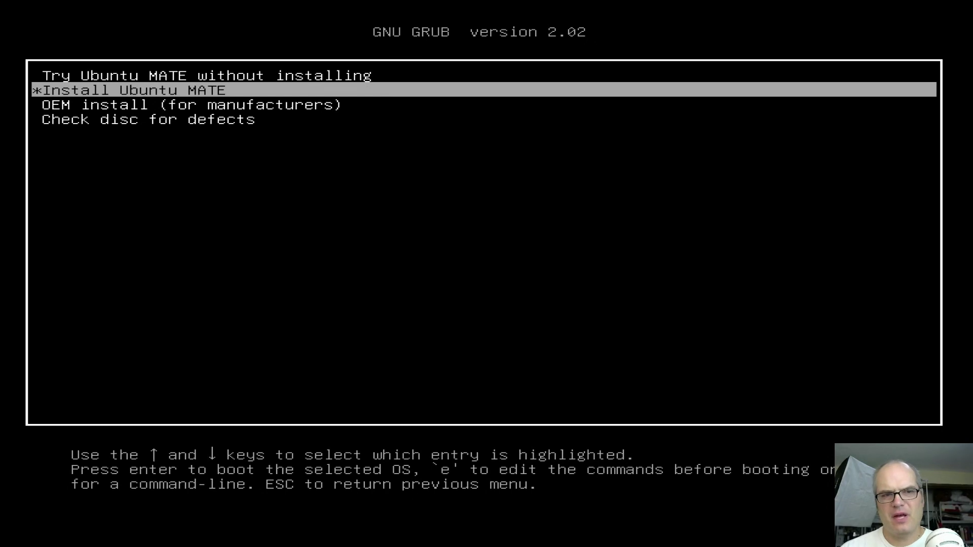
key(Up)
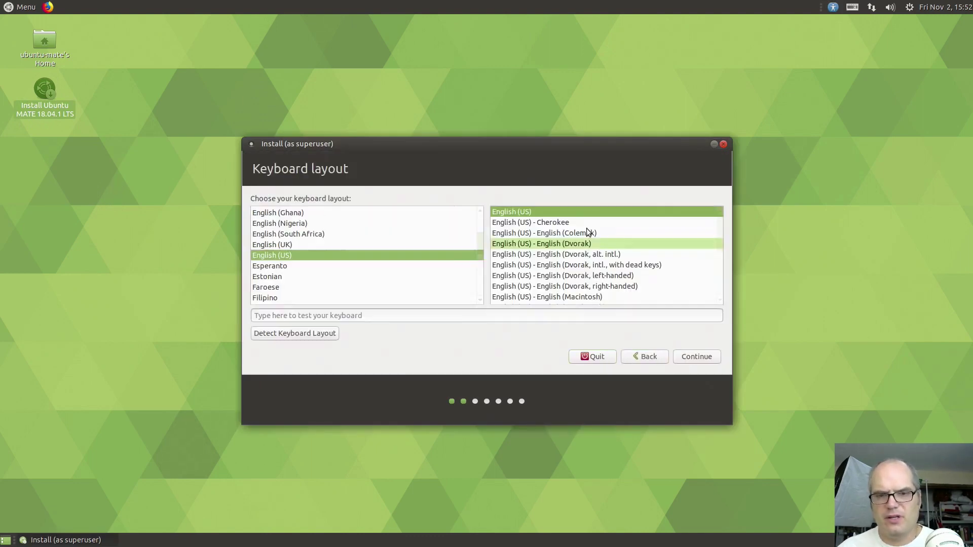
Keep the English (US) keyboard, close Welcome, and include third-party drivers and media formats.
click(696, 356)
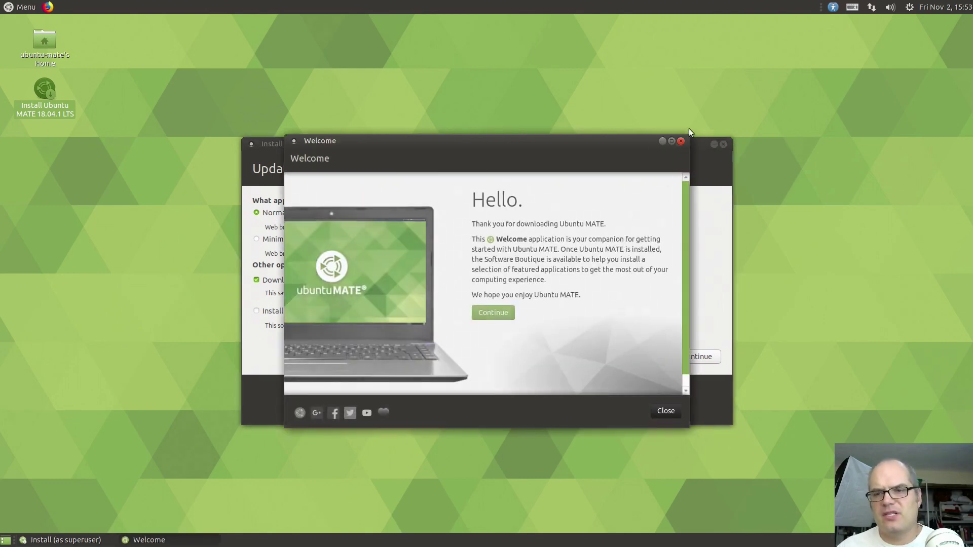
click(681, 141)
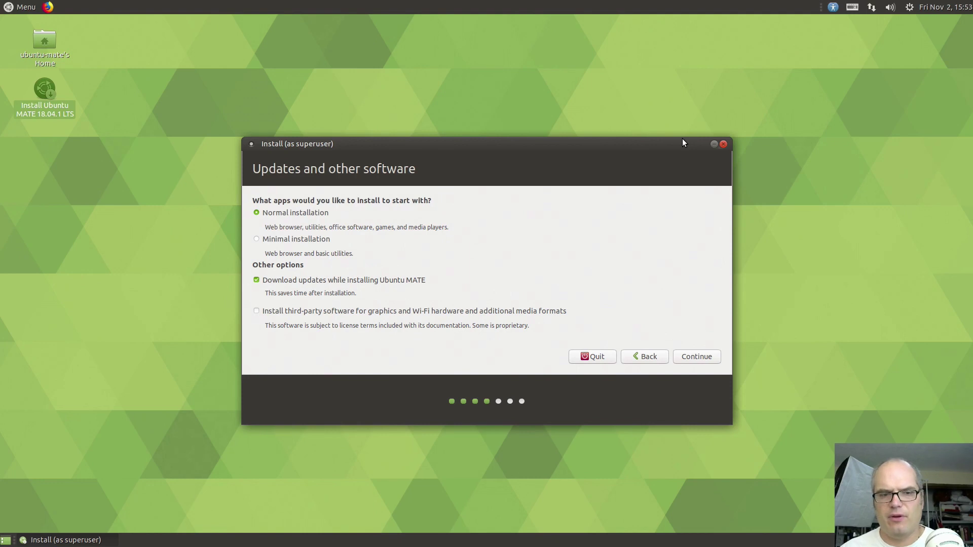
click(256, 311)
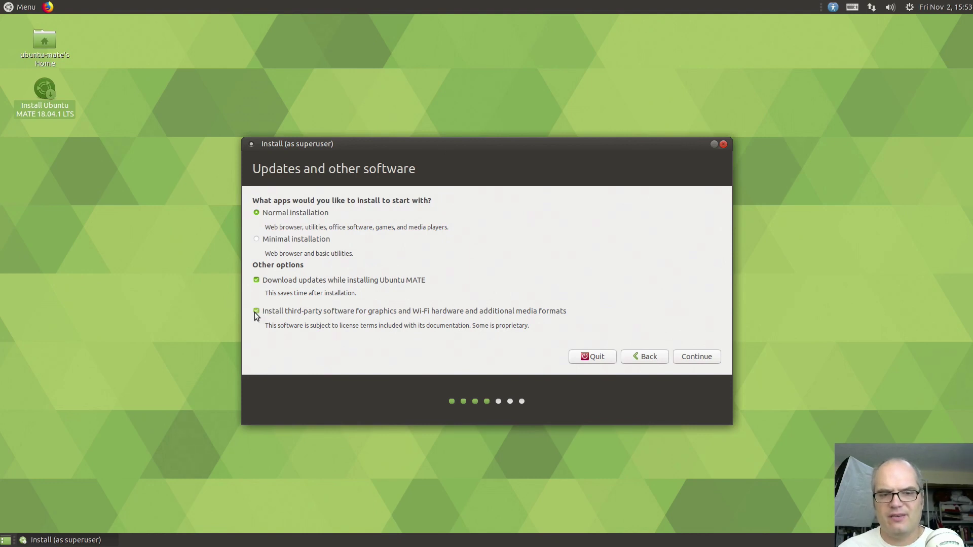
click(698, 358)
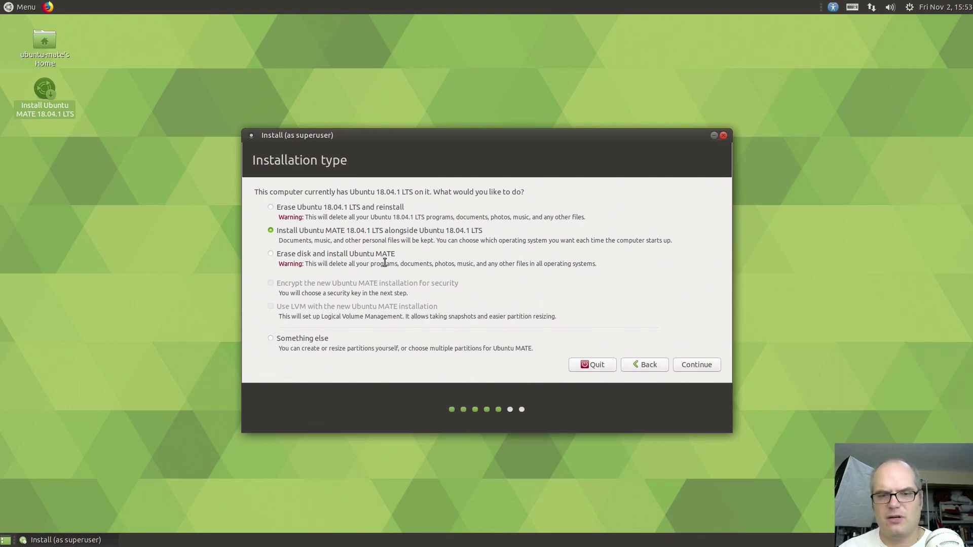
Choose 'Erase disk and install Ubuntu MATE' and confirm writing the changes to disk.
click(271, 254)
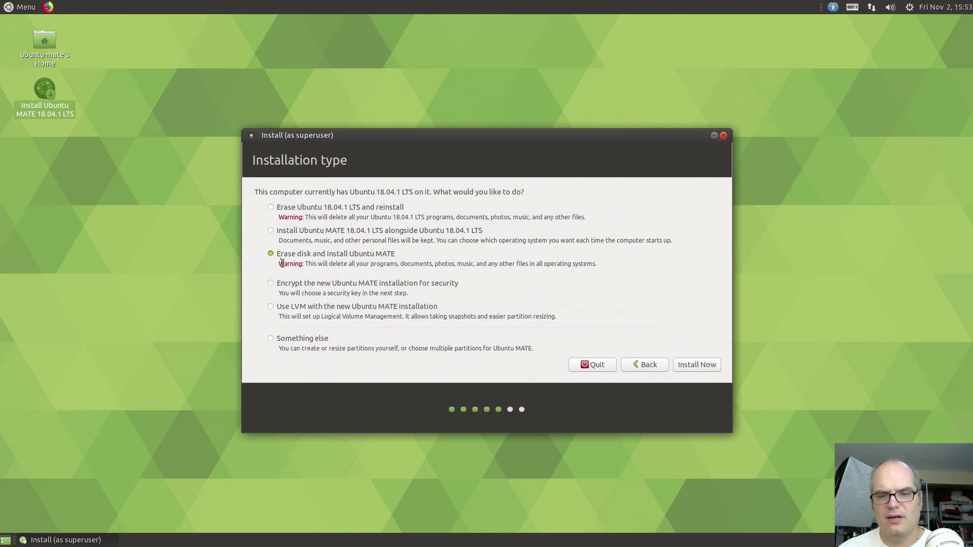
click(697, 365)
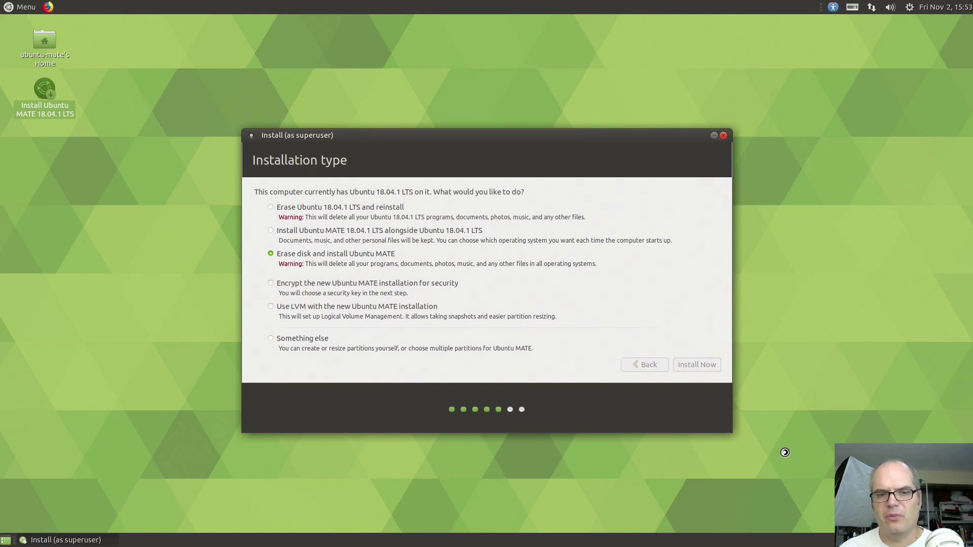
click(684, 408)
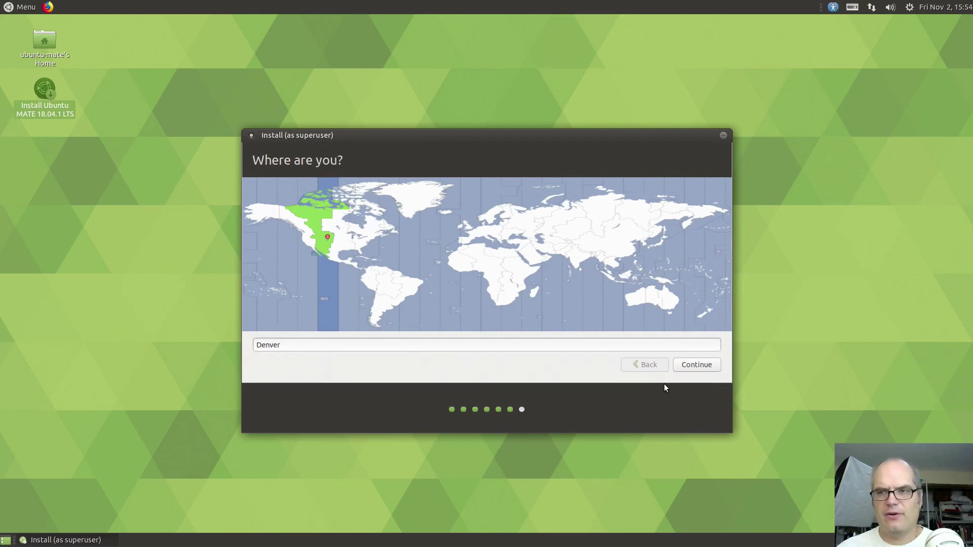
Accept the Denver time zone, then enter the user's name, computer name OfficeMate, and a password.
click(697, 365)
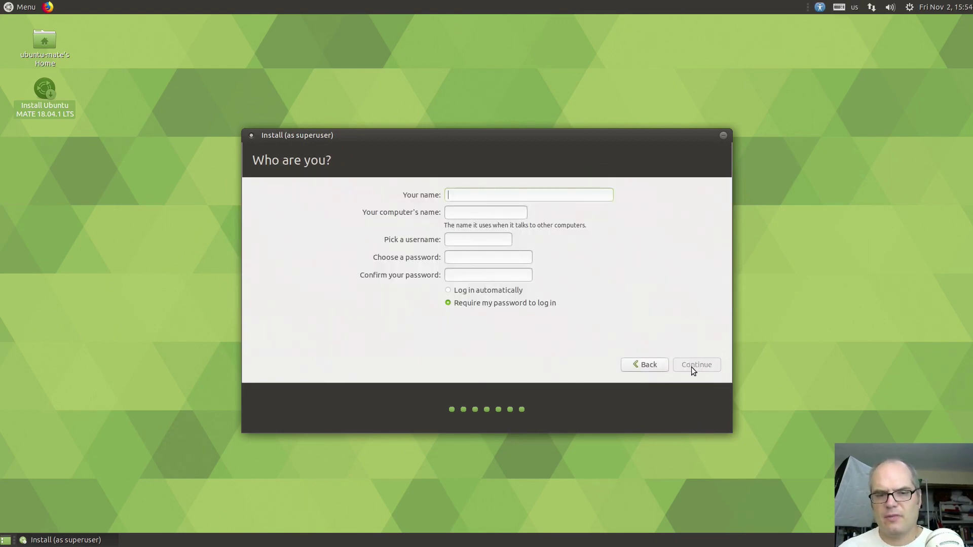
text(Steve)
key(Tab)
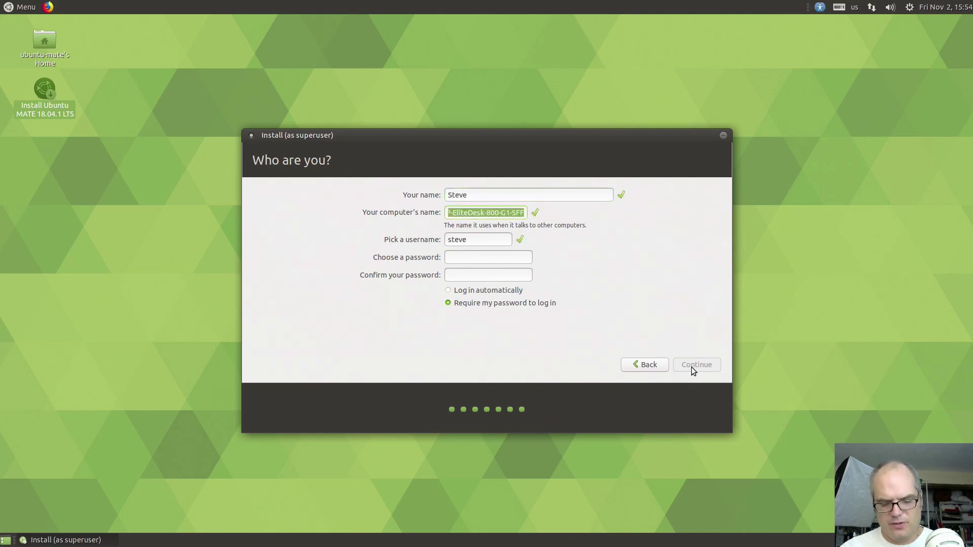
text(OfficeMate)
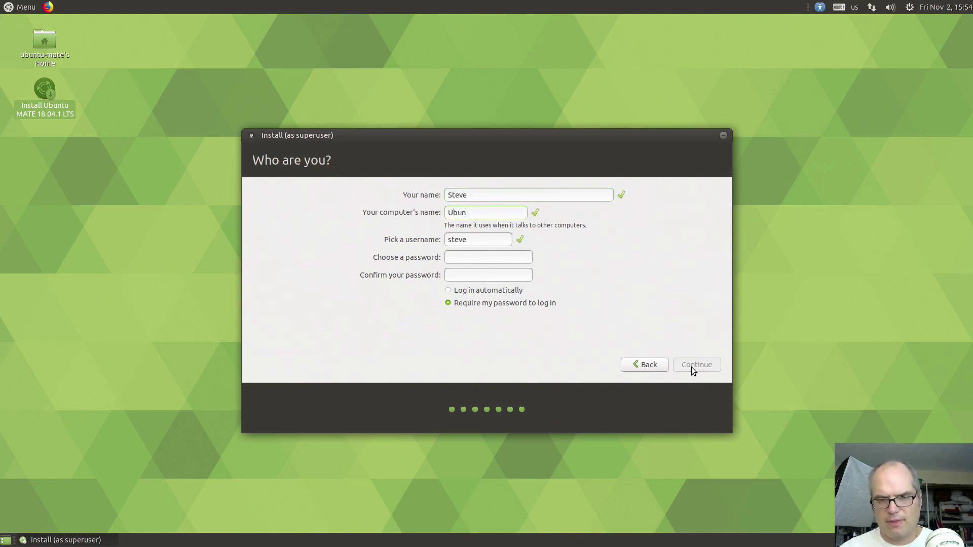
key(Tab)
key(Tab)
text(************)
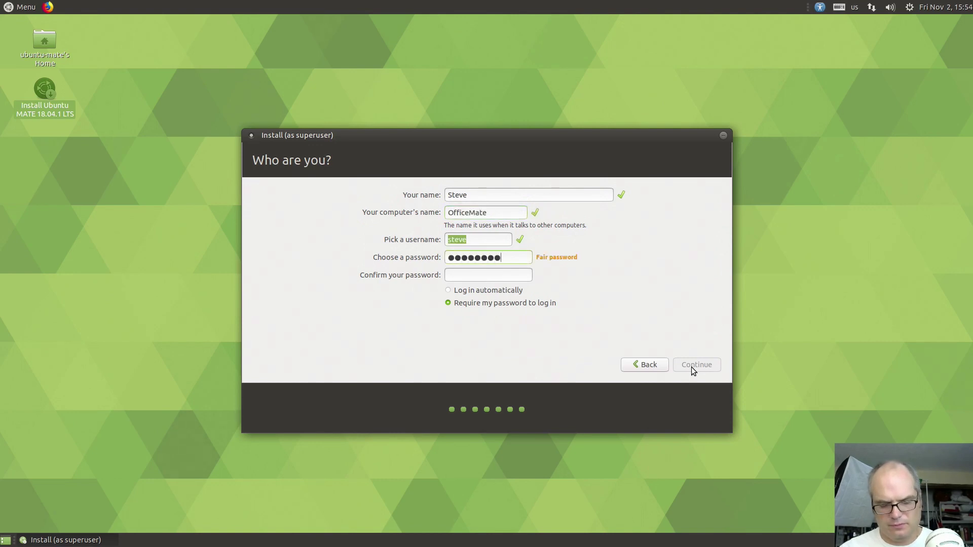
key(Tab)
text(************)
click(691, 367)
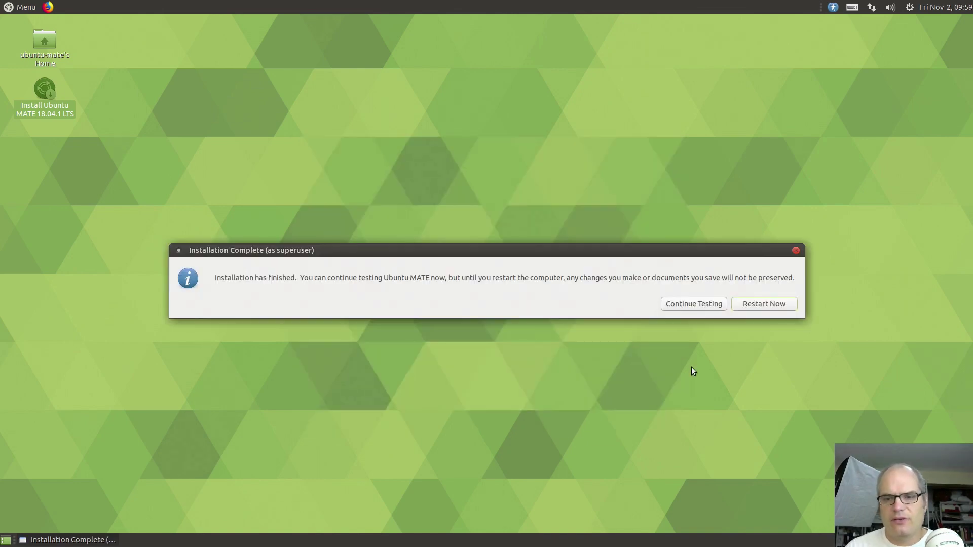
Choose Restart Now in the Installation Complete dialog to reboot into the installed system.
click(764, 303)
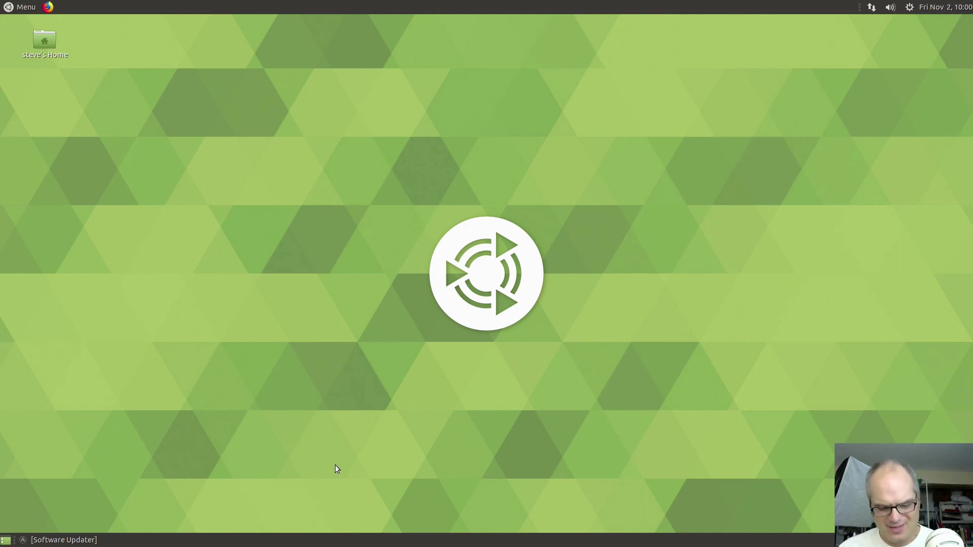
Toggle the Menu with Super, then open MATE Terminal with Ctrl+Alt+T.
key(super)
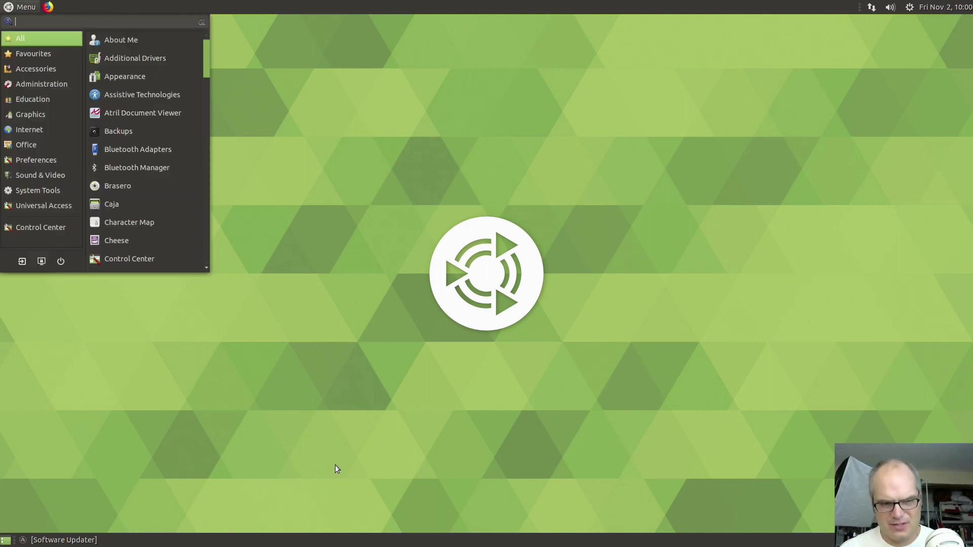
key(super)
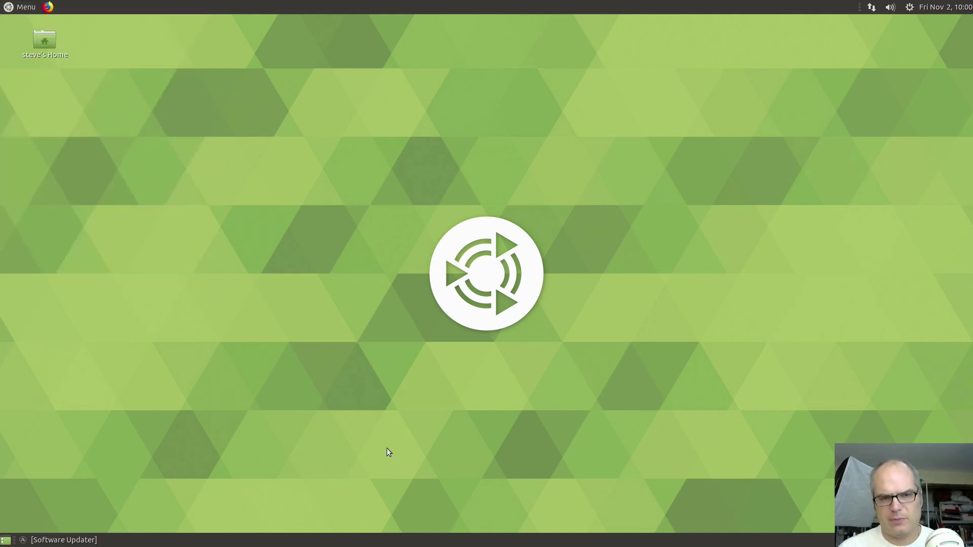
key(ctrl+alt+t)
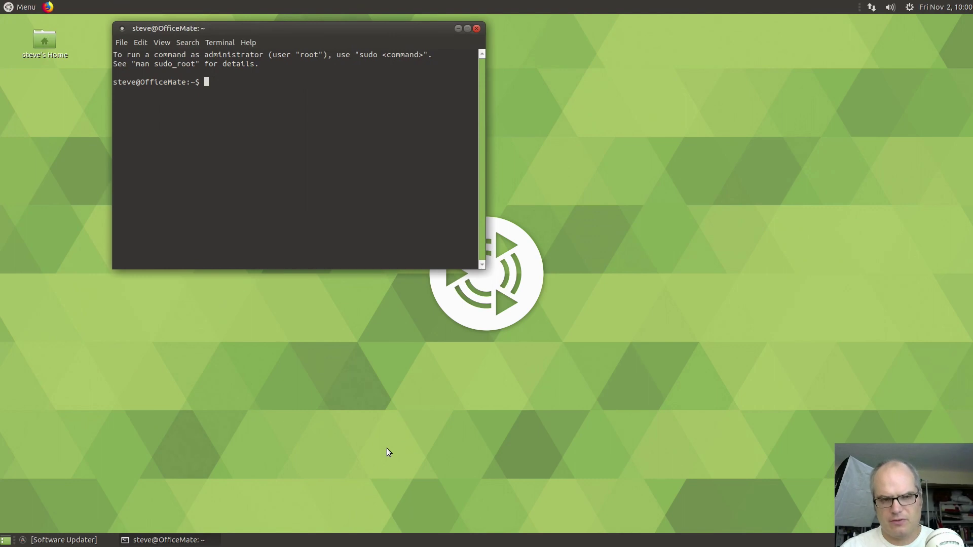
Install arc-theme via 'sudo apt install arc-theme', confirming with y, then launch Firefox from the top panel.
text(sudo apt install a)
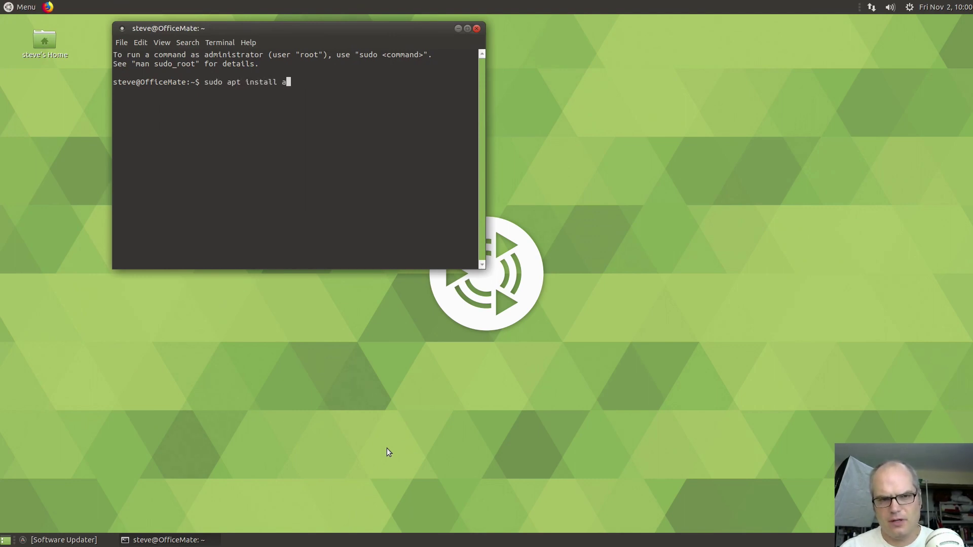
text(rc-the)
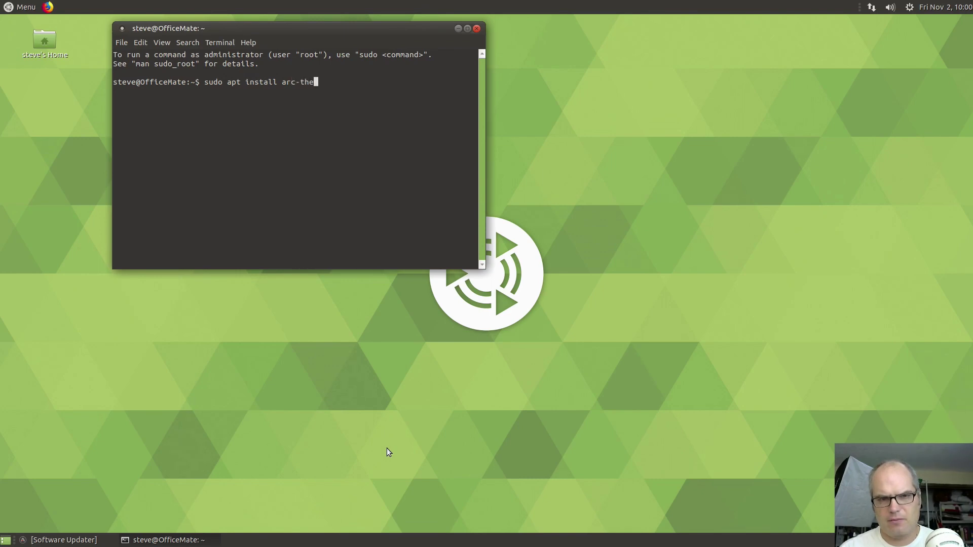
text(me)
key(Return)
key(Return)
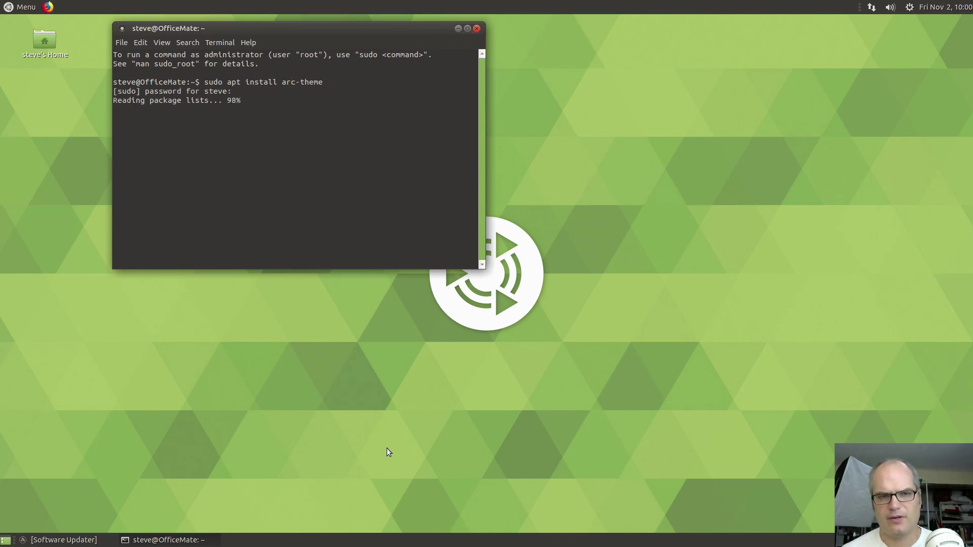
text(y)
key(Return)
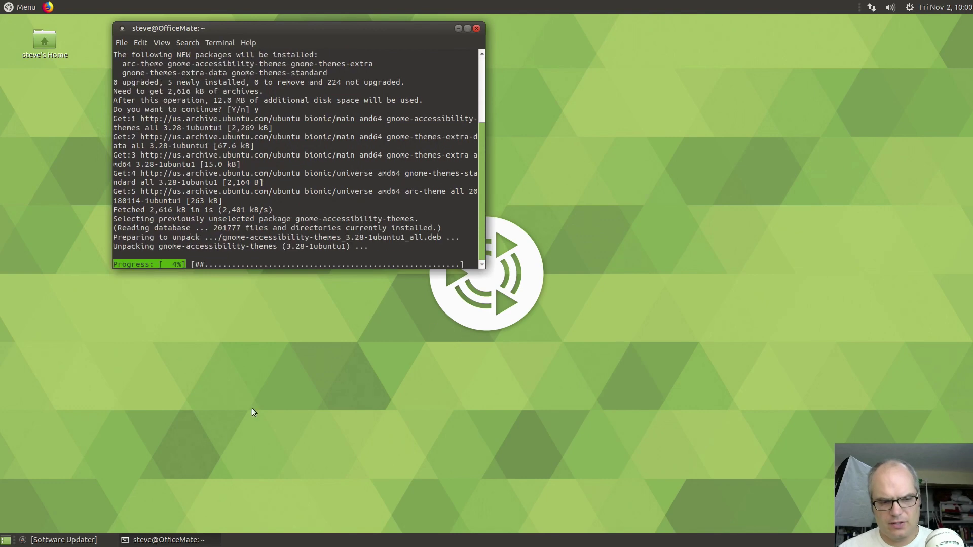
click(45, 7)
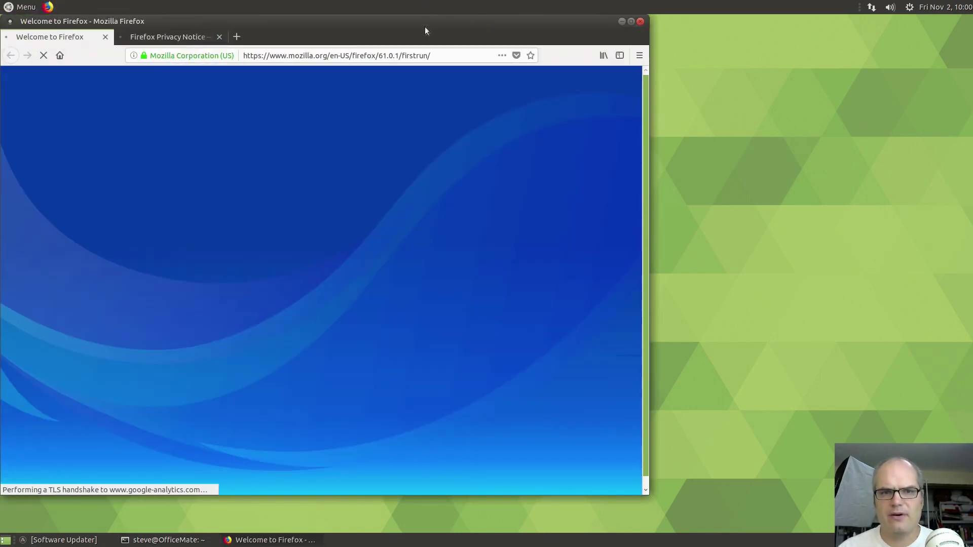
Open the papirus-icon-theme GitHub result and copy its add-apt-repository installation line.
drag(426, 23, 690, 98)
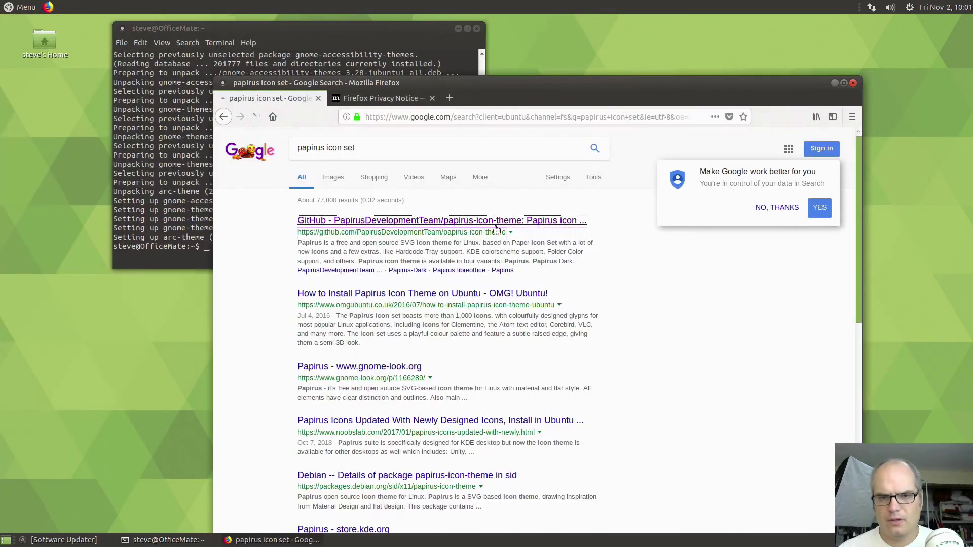
click(494, 222)
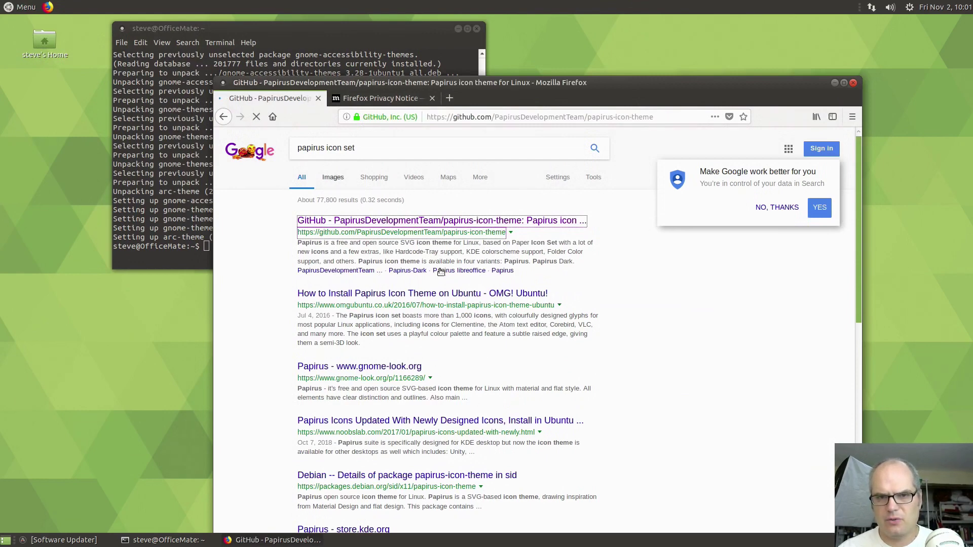
scroll(558, 261, down, 20)
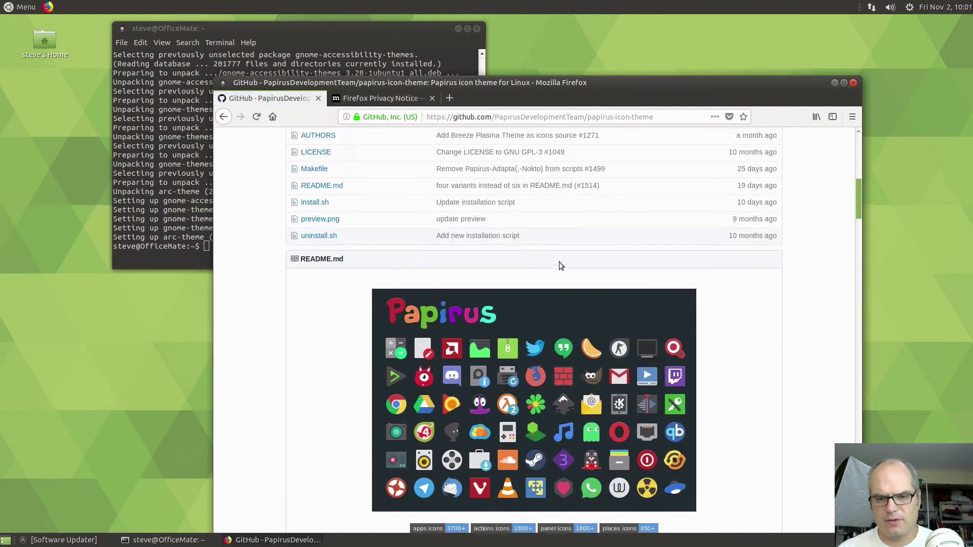
scroll(555, 264, down, 8)
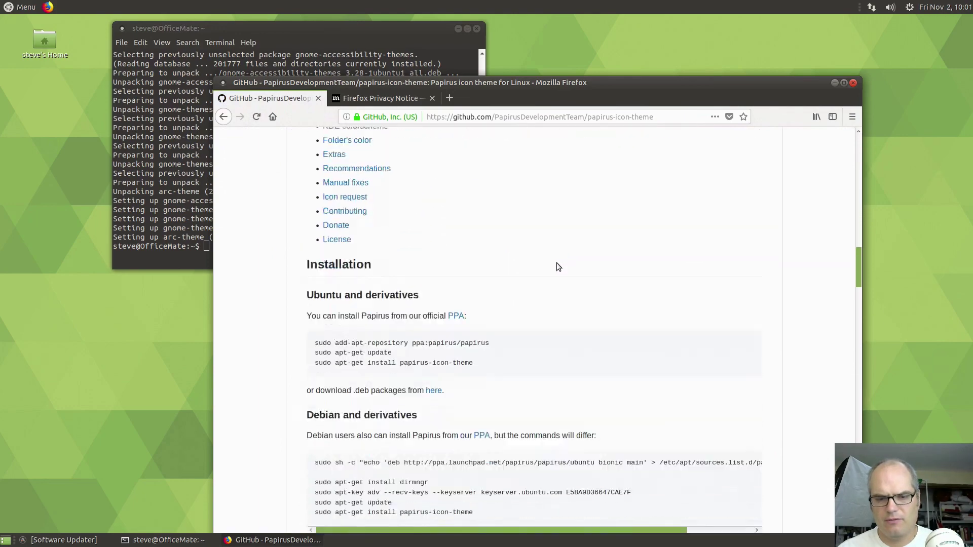
scroll(311, 258, up, 2)
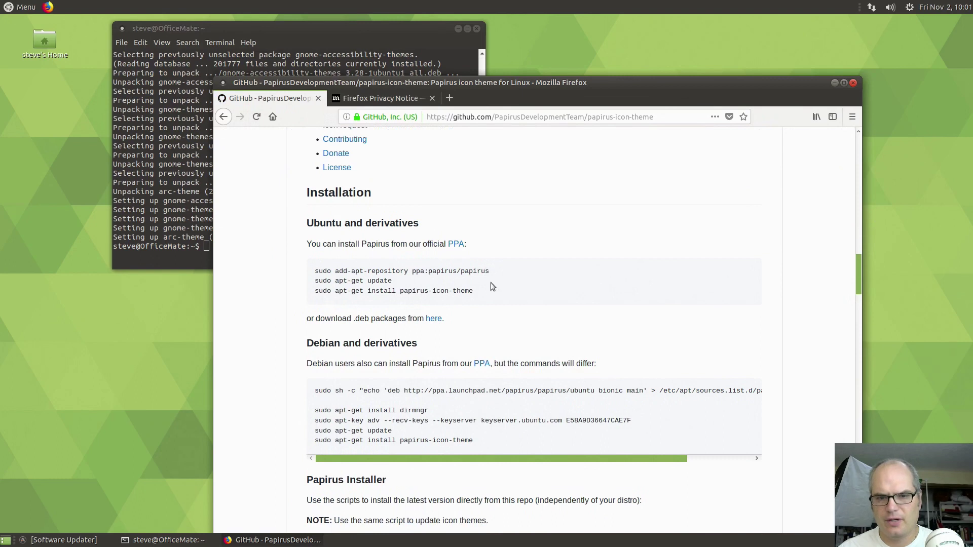
drag(493, 269, 314, 271)
key(ctrl+c)
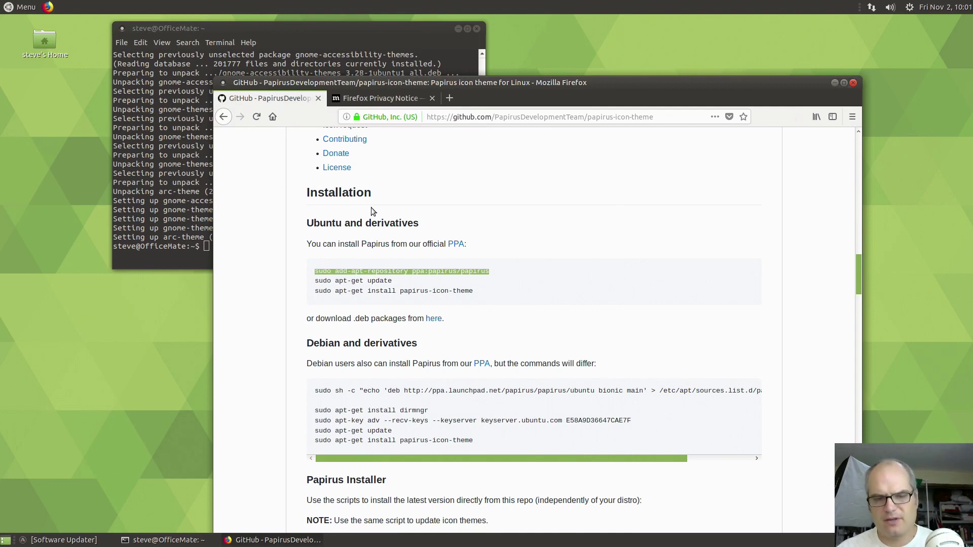
key(alt+Tab)
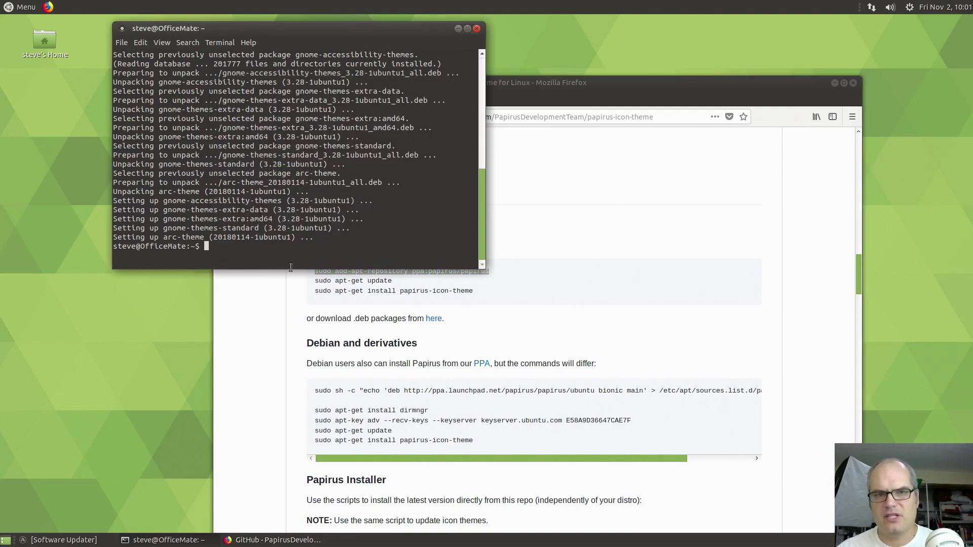
Paste and run the add-apt-repository command, confirming the Papirus PPA addition.
right_click(329, 249)
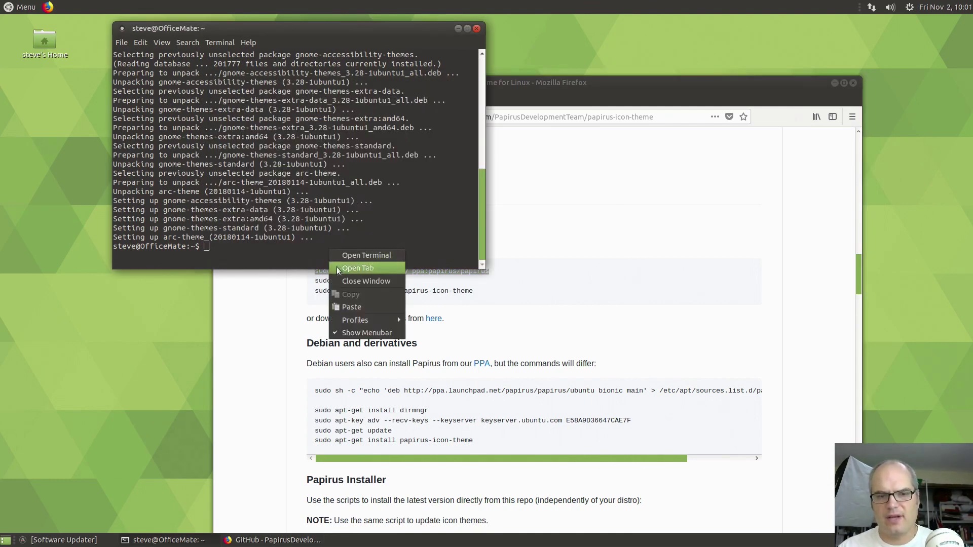
click(357, 308)
key(Return)
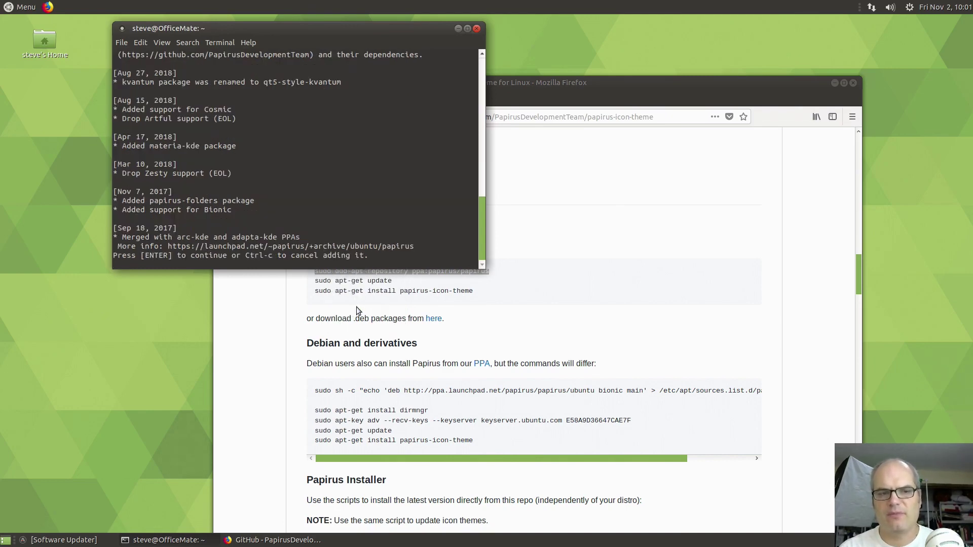
key(Return)
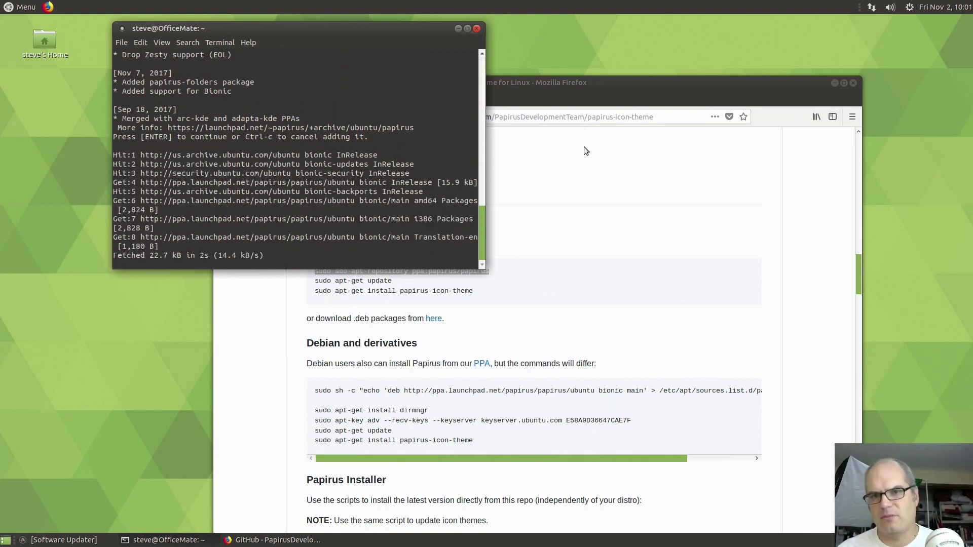
Copy sudo apt-get update from the README and run it in the terminal.
click(594, 103)
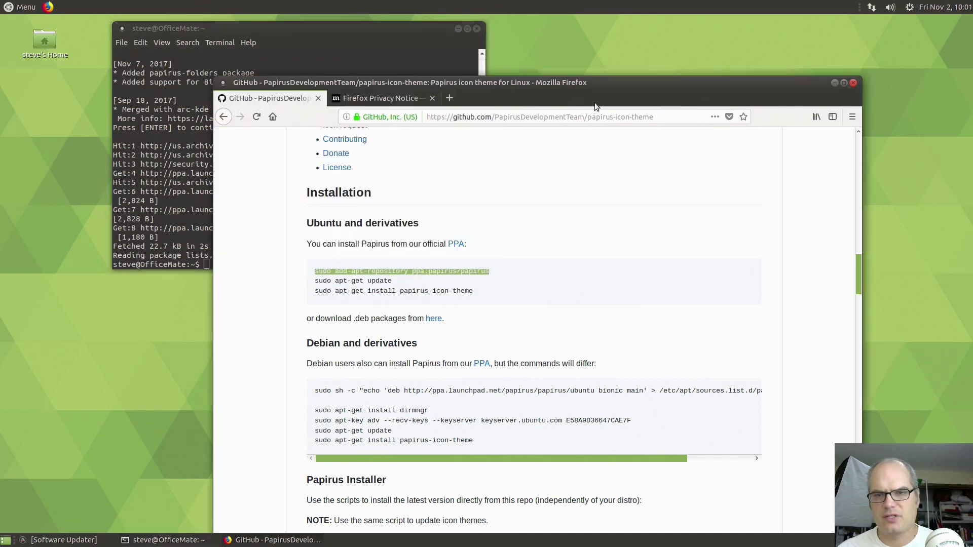
drag(398, 280, 314, 279)
key(ctrl+c)
click(208, 263)
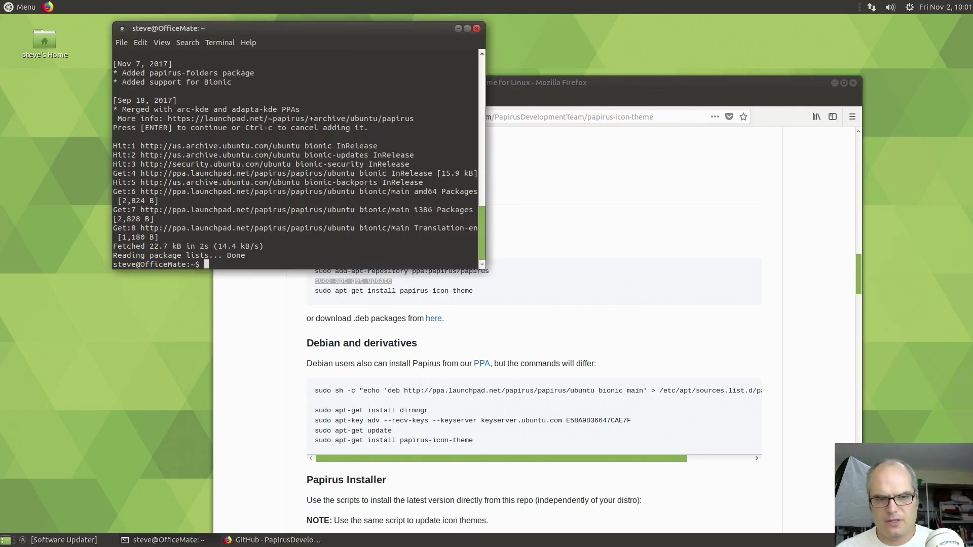
right_click(296, 257)
click(320, 311)
key(Return)
click(360, 280)
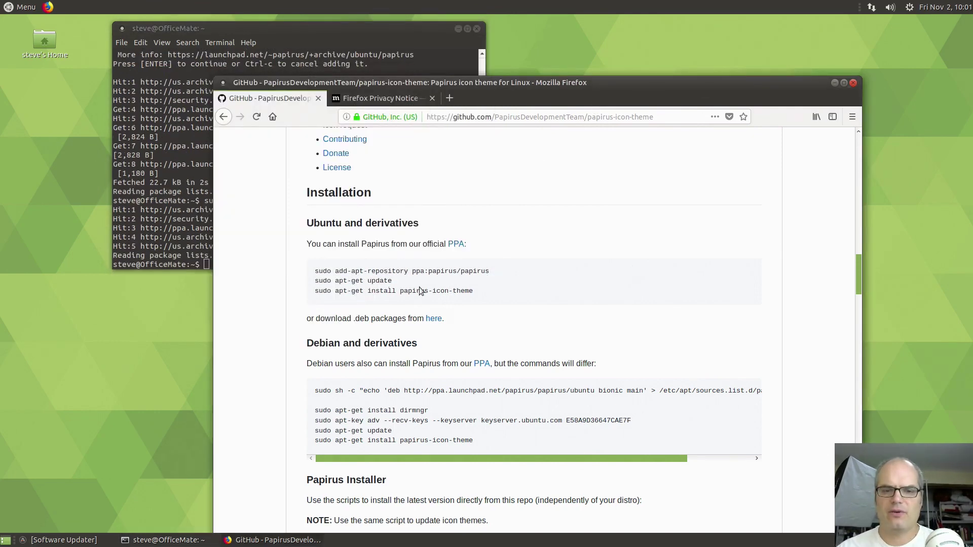
Copy and run the apt-get install papirus-icon-theme command in the terminal.
drag(474, 292, 320, 291)
right_click(321, 292)
click(354, 304)
click(206, 263)
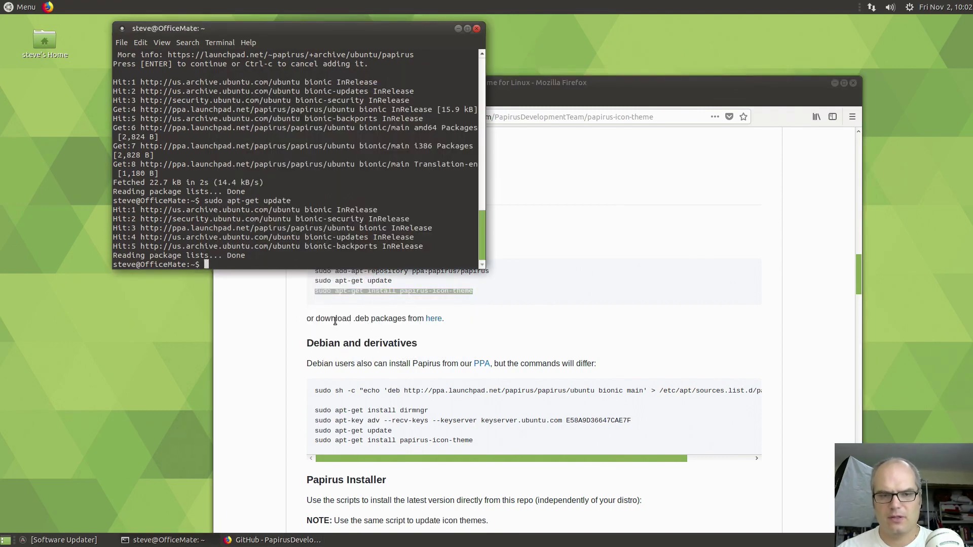
key(ctrl+shift+v)
key(Return)
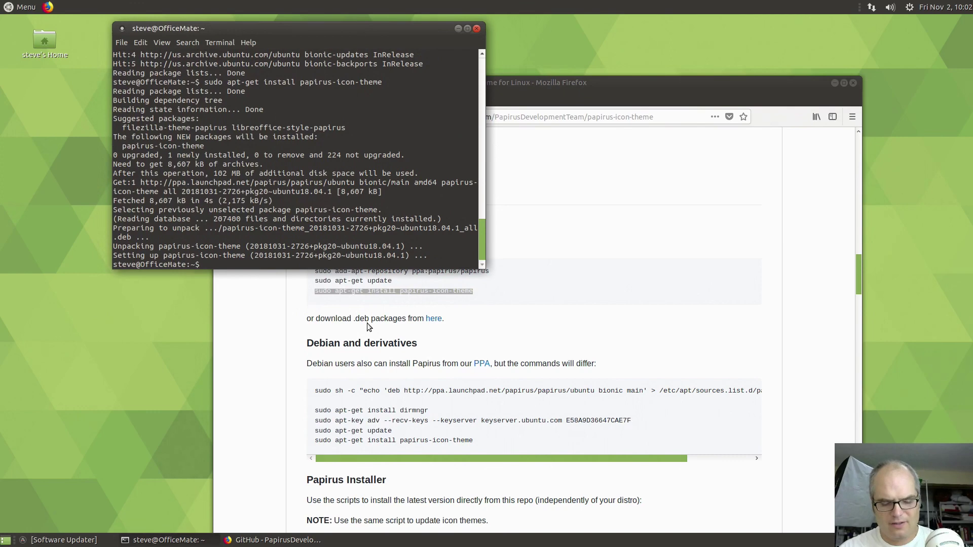
key(super)
In Appearance Preferences, apply the Arc-Dark theme and the Papirus-Dark icon theme.
text(appe)
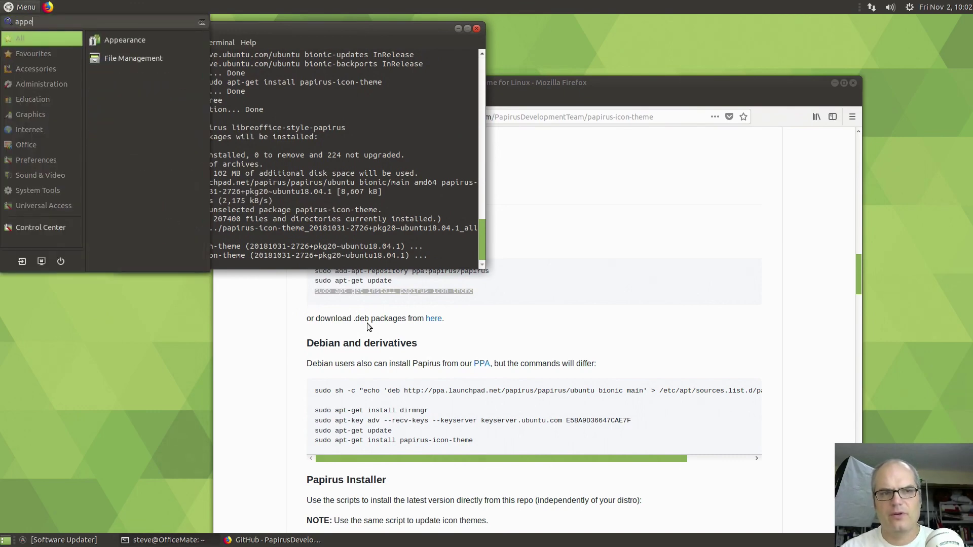
key(Return)
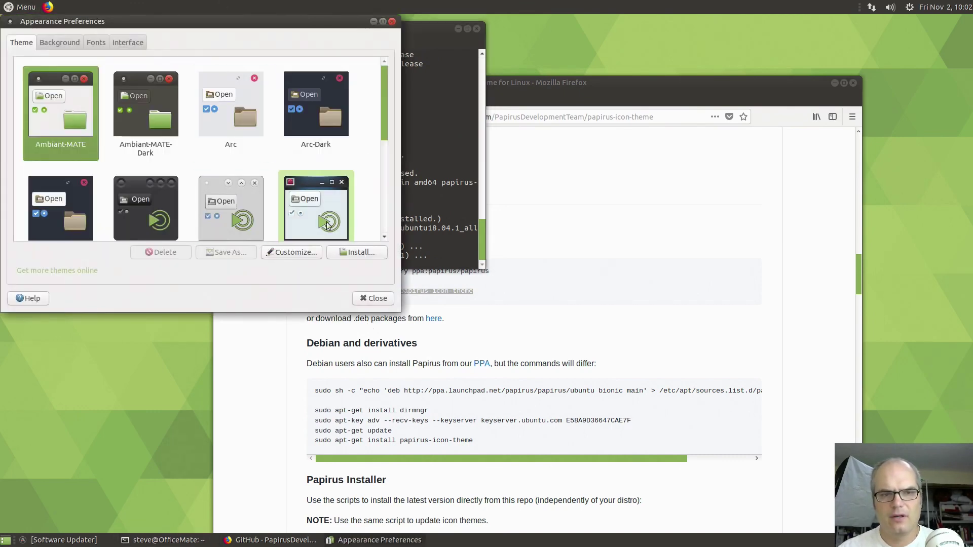
click(312, 116)
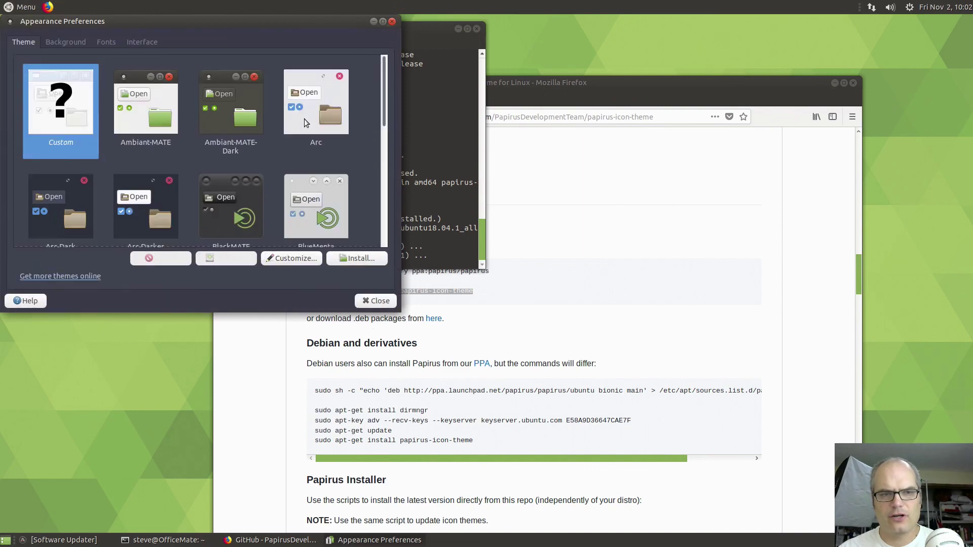
click(296, 260)
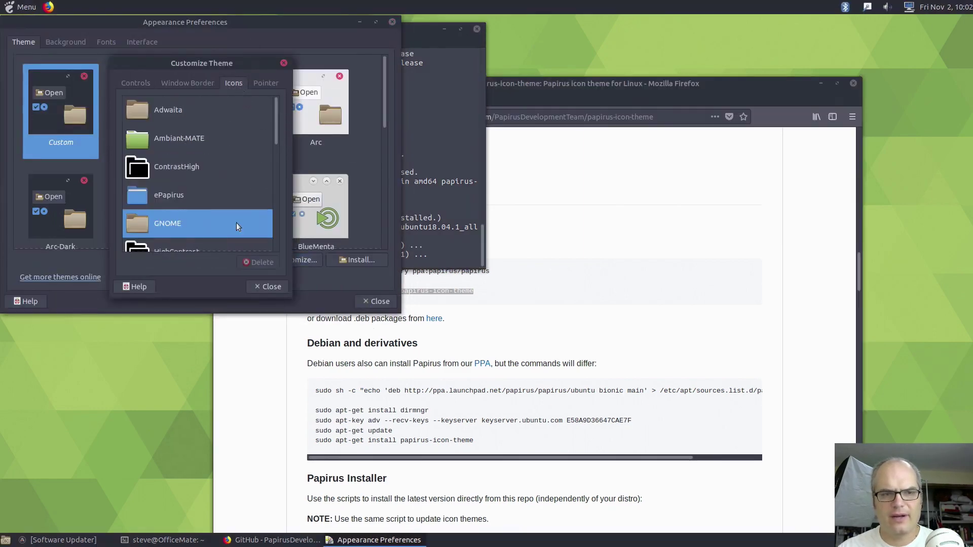
scroll(221, 217, down, 5)
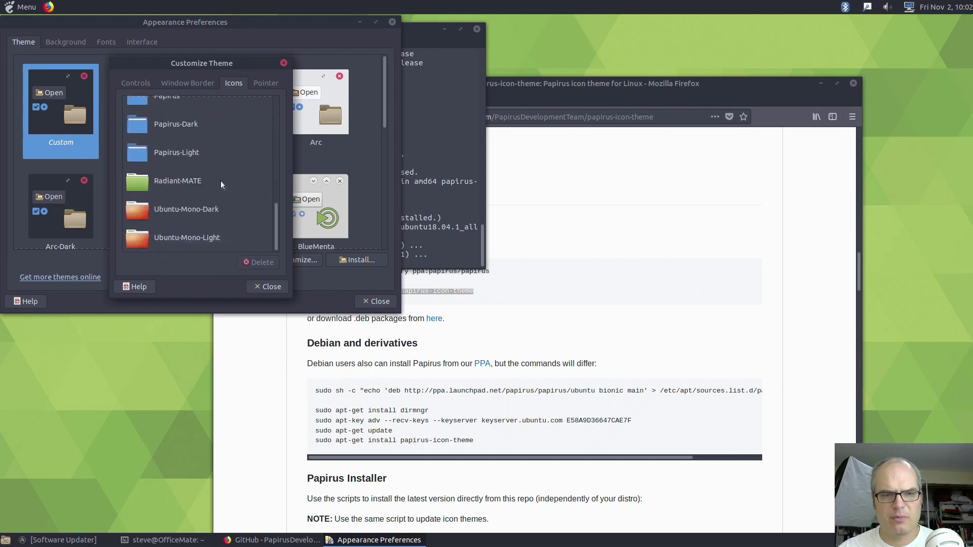
click(182, 125)
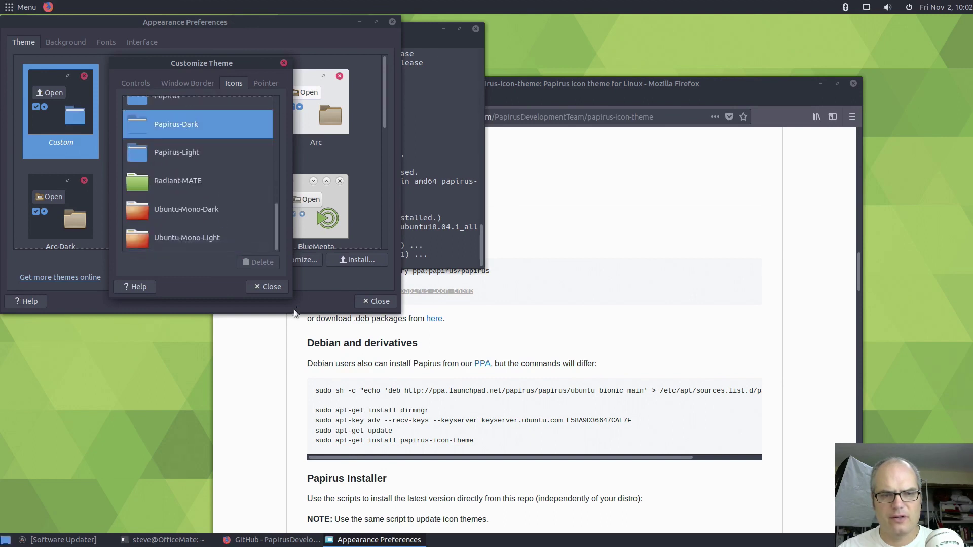
click(267, 287)
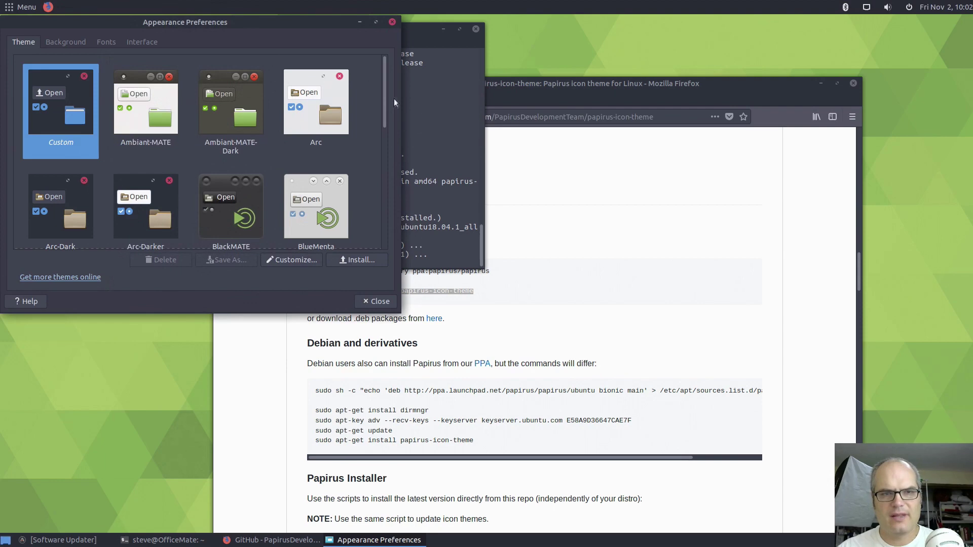
click(375, 302)
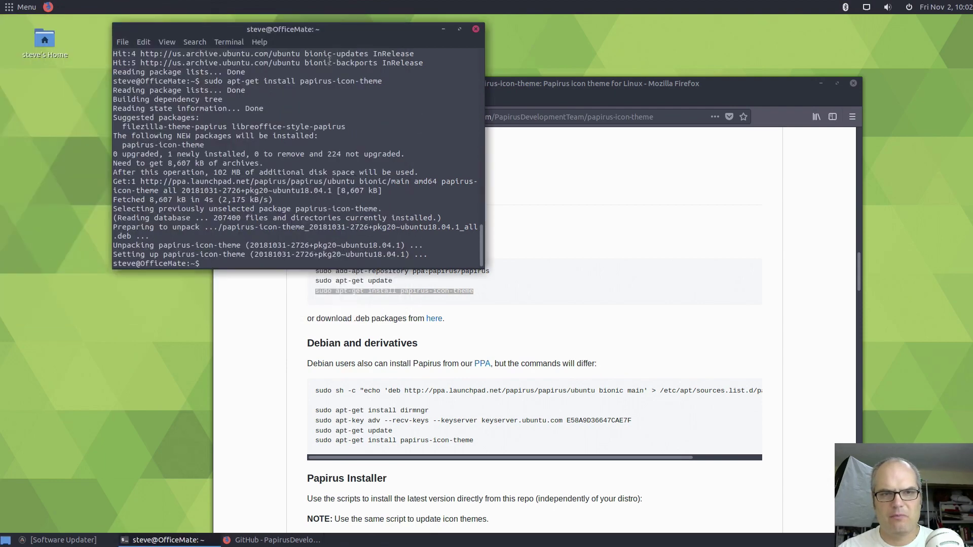
Set the desktop background to the plain black wallpaper and minimize Firefox.
drag(337, 28, 354, 70)
right_click(669, 46)
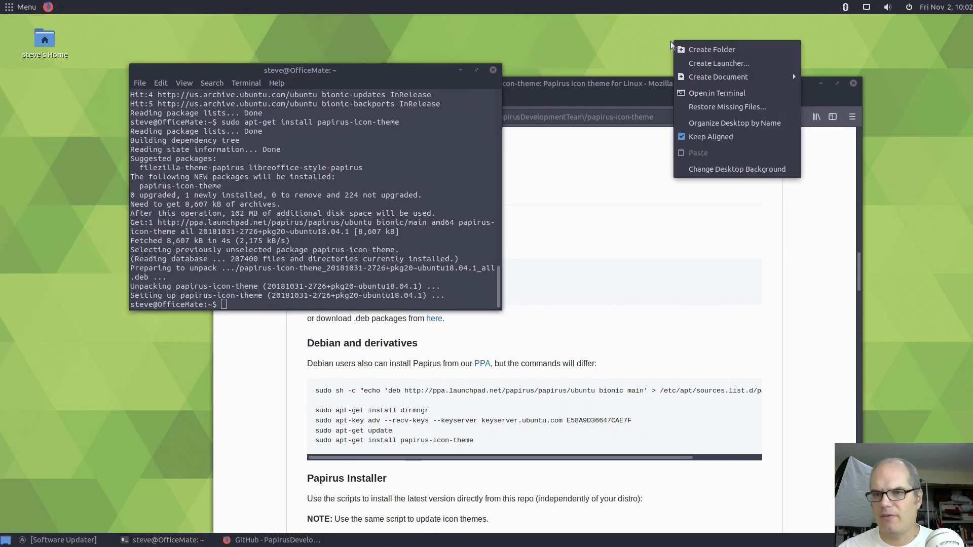
click(773, 169)
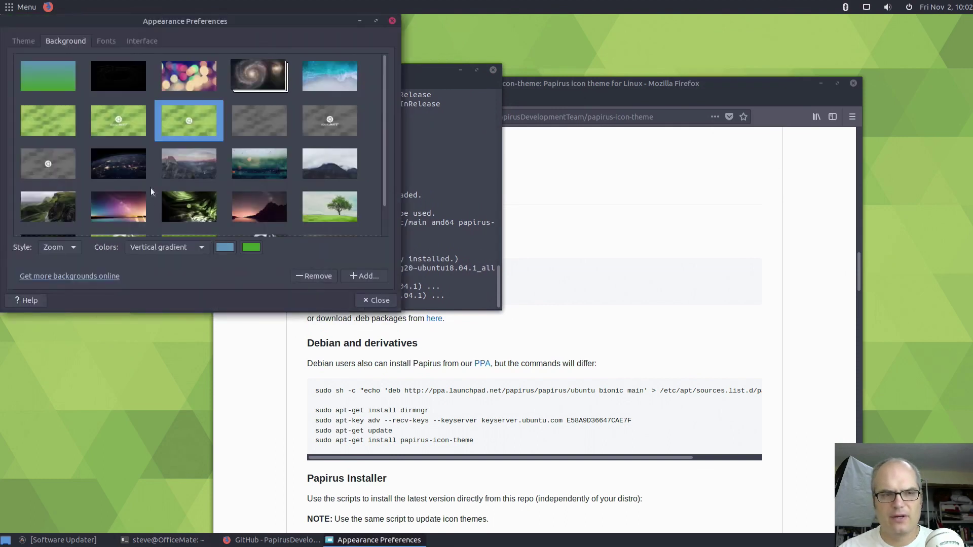
click(125, 90)
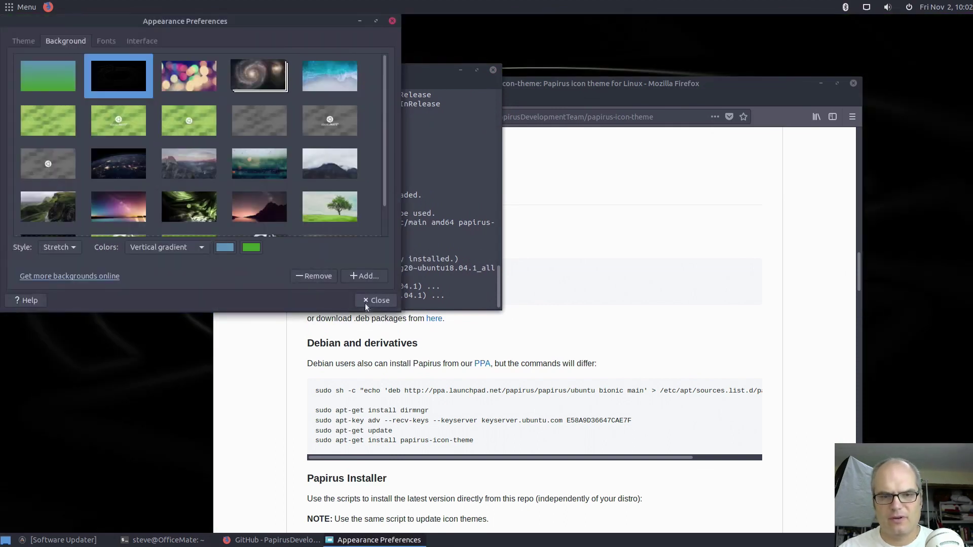
click(375, 302)
click(742, 82)
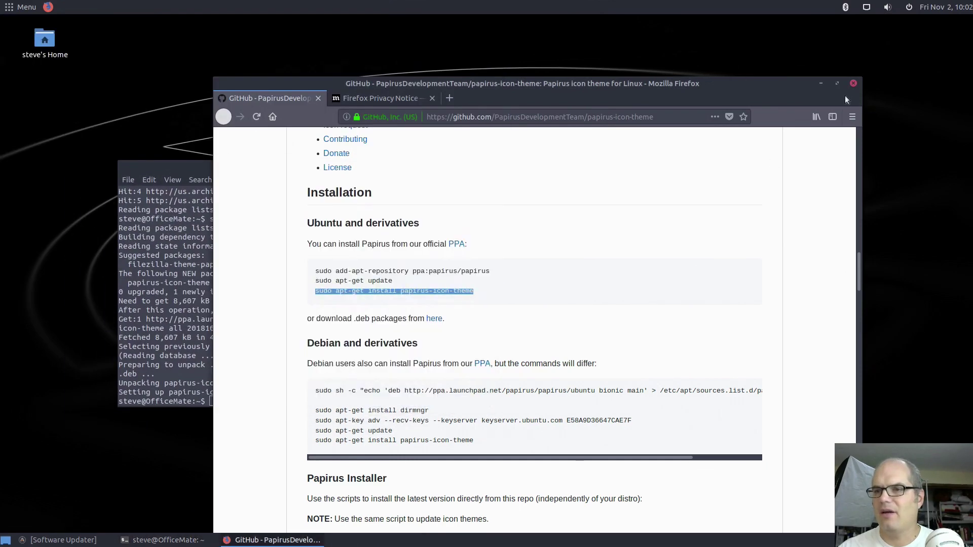
click(821, 84)
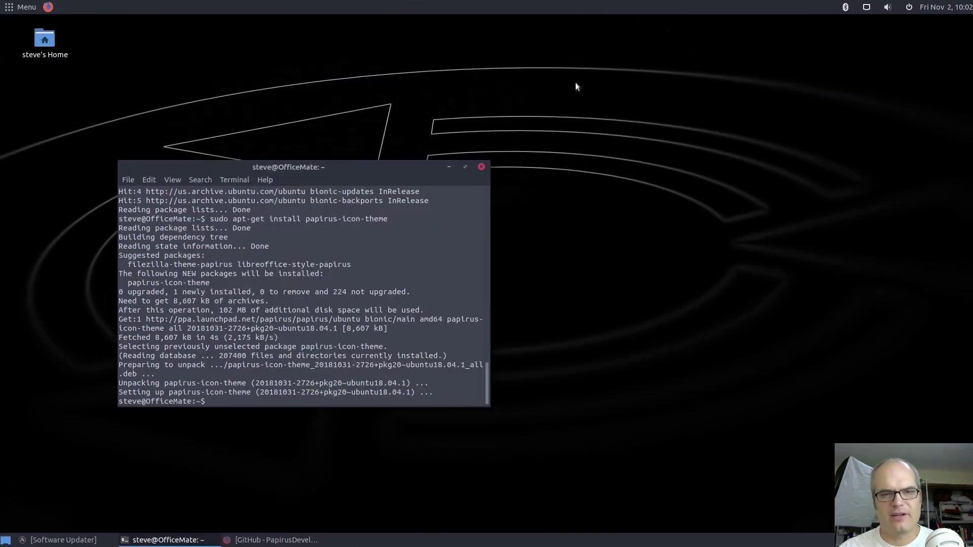
Drag the terminal with the Papirus install output up, right, then into the screen centre.
drag(378, 171, 551, 131)
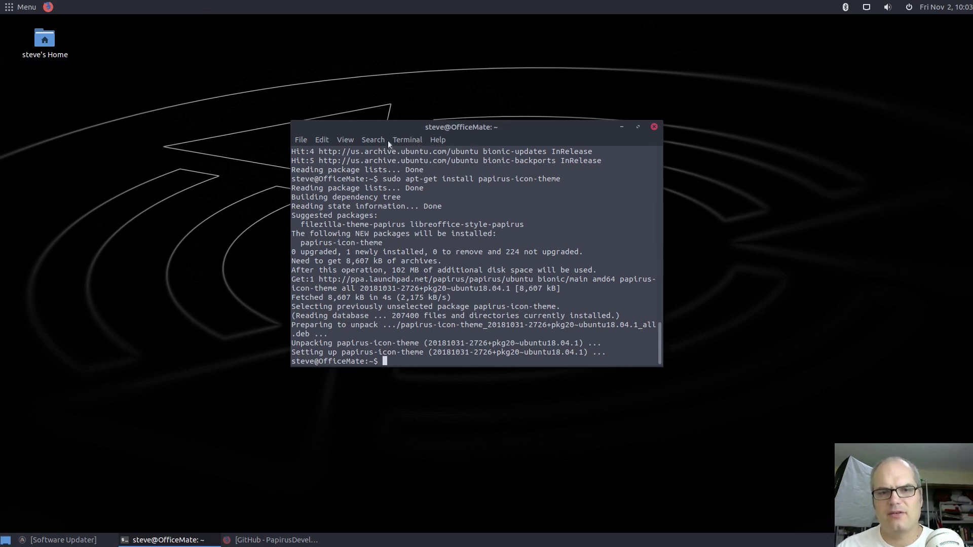
drag(524, 133, 499, 138)
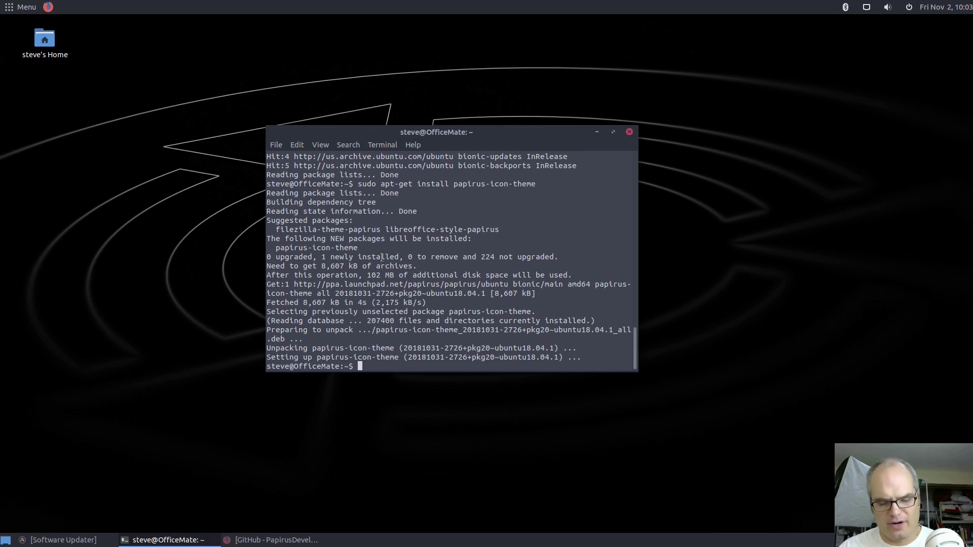
key(super)
Run sudo apt install docky in the terminal to install Docky and its dependencies.
text(sof)
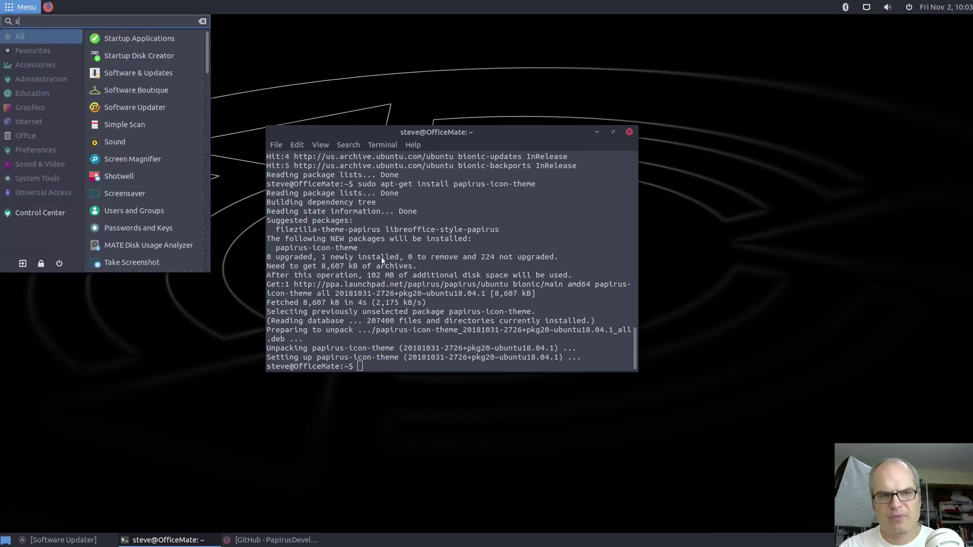
click(381, 256)
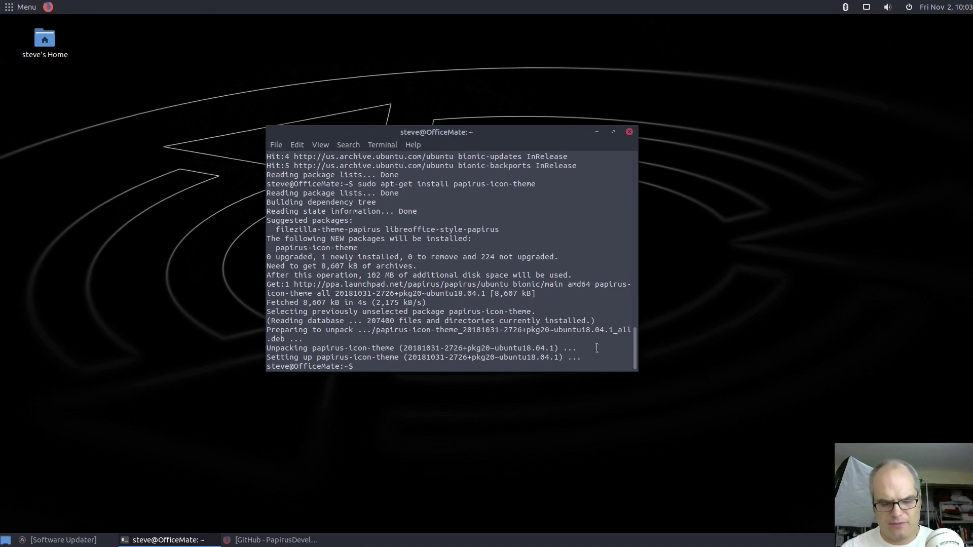
text(sudo apt install docky)
key(Return)
key(Return)
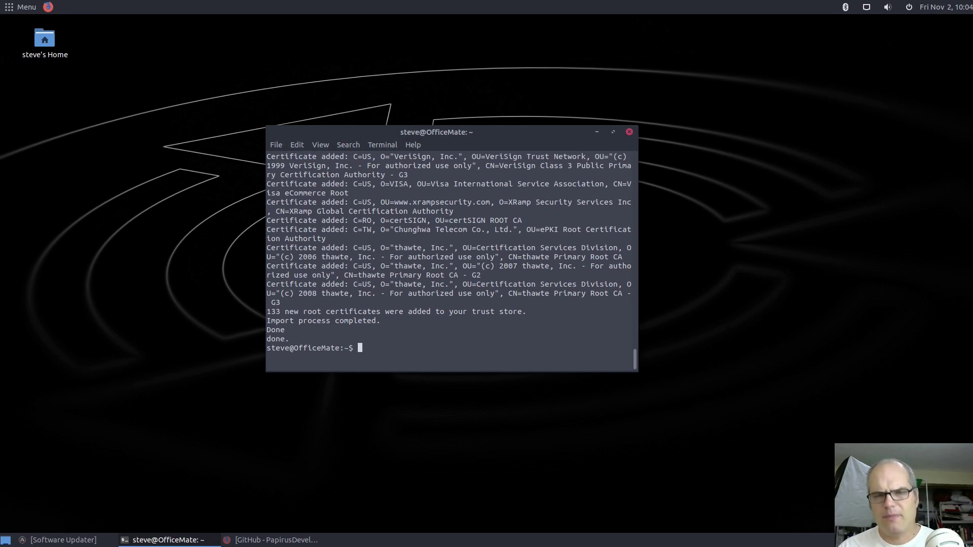
key(super)
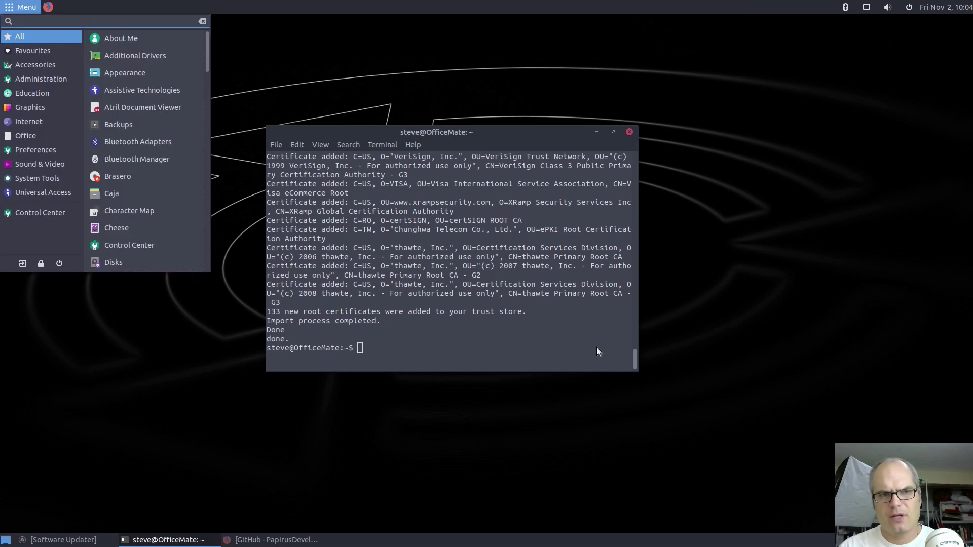
Launch Software Boutique, search 'software' and queue the Software application for installation.
text(so)
key(Down)
key(Down)
key(Down)
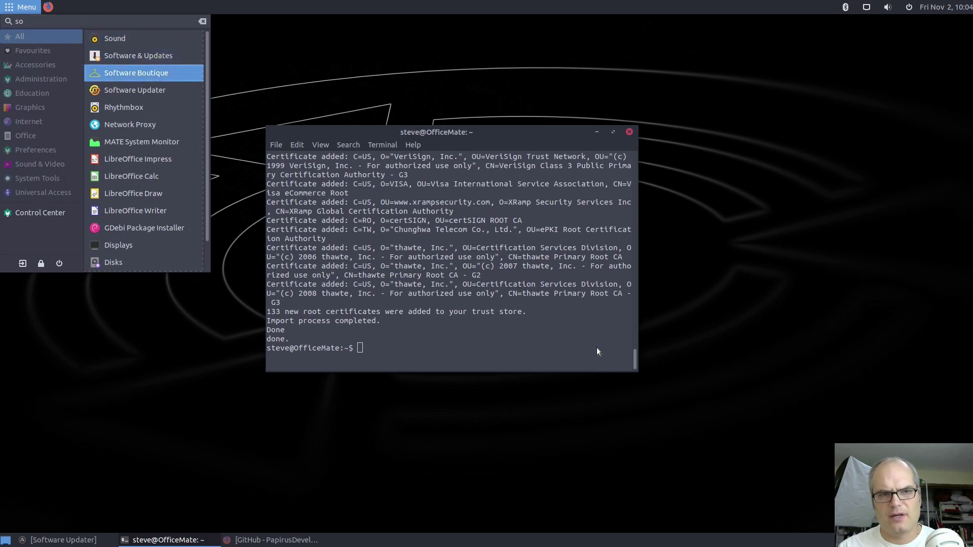
key(Return)
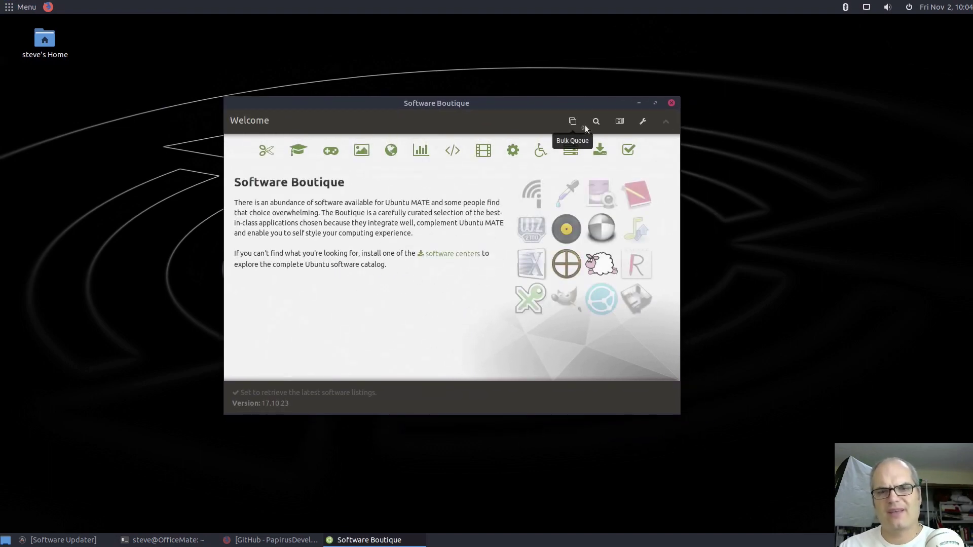
click(596, 122)
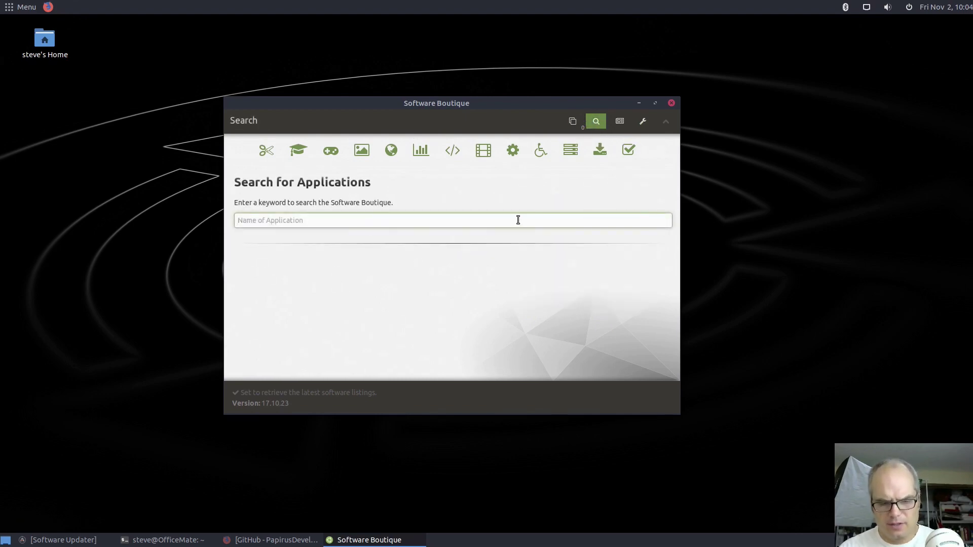
text(software)
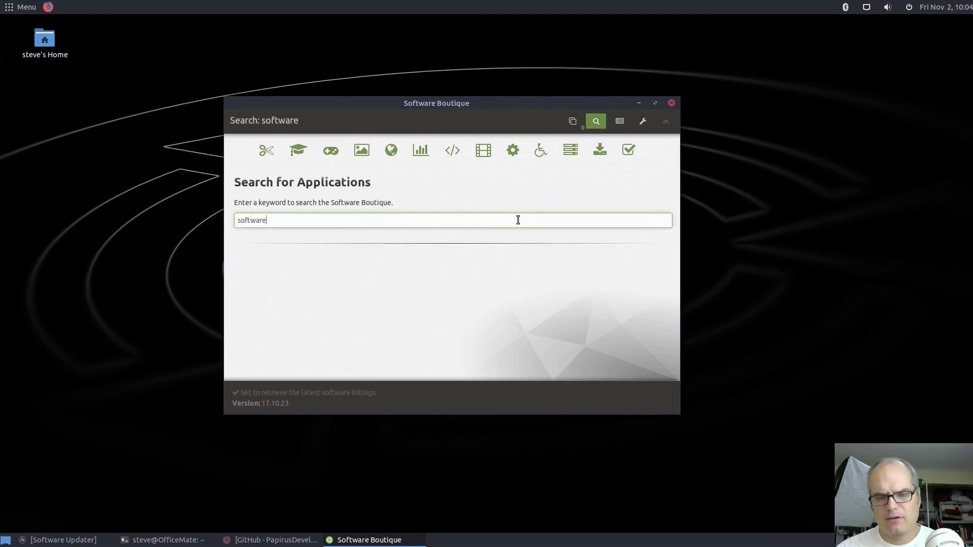
scroll(517, 220, down, 20)
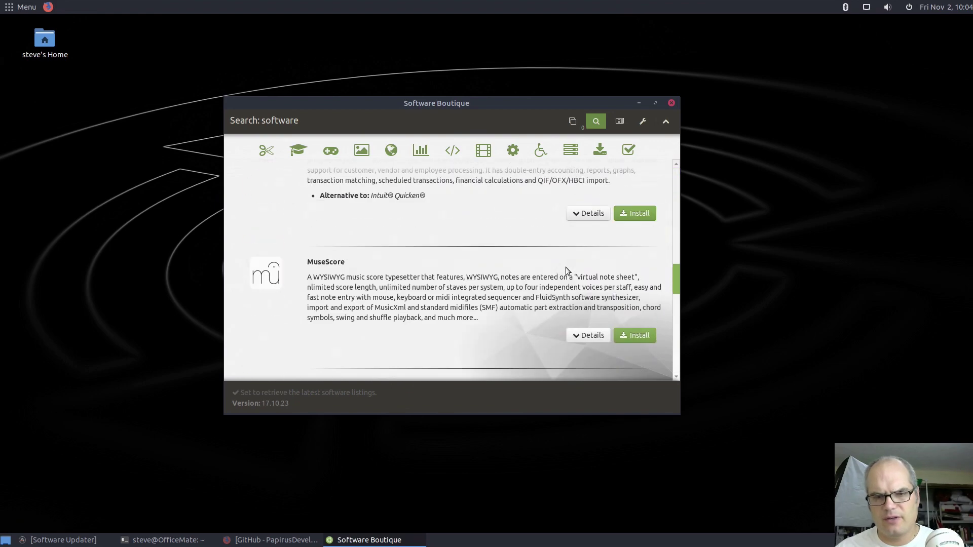
scroll(524, 321, down, 8)
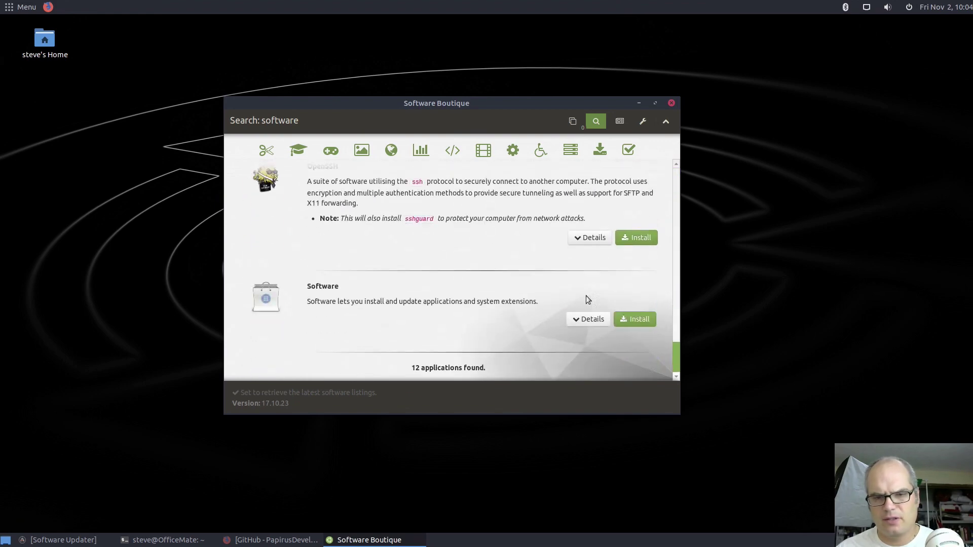
click(632, 319)
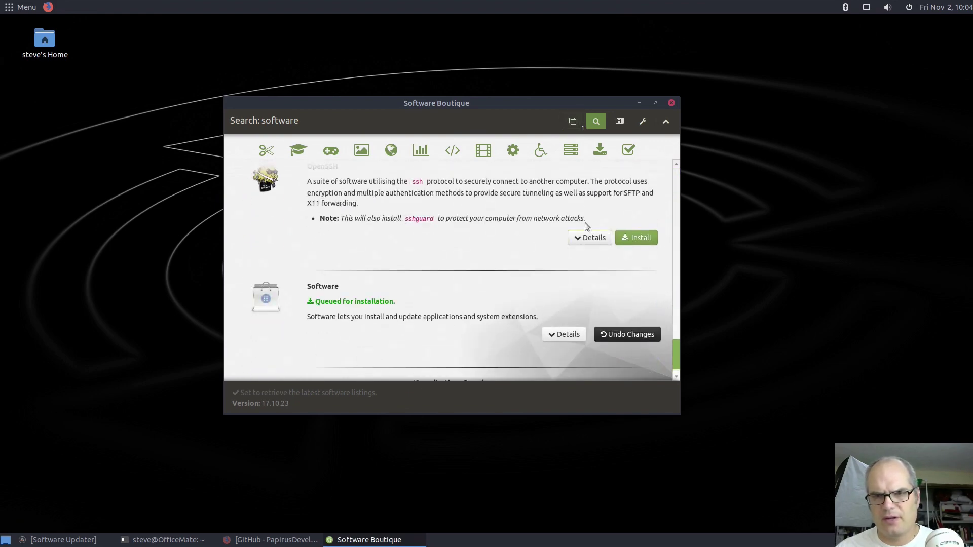
Apply the queued install with the account password, then close Software Boutique.
click(571, 122)
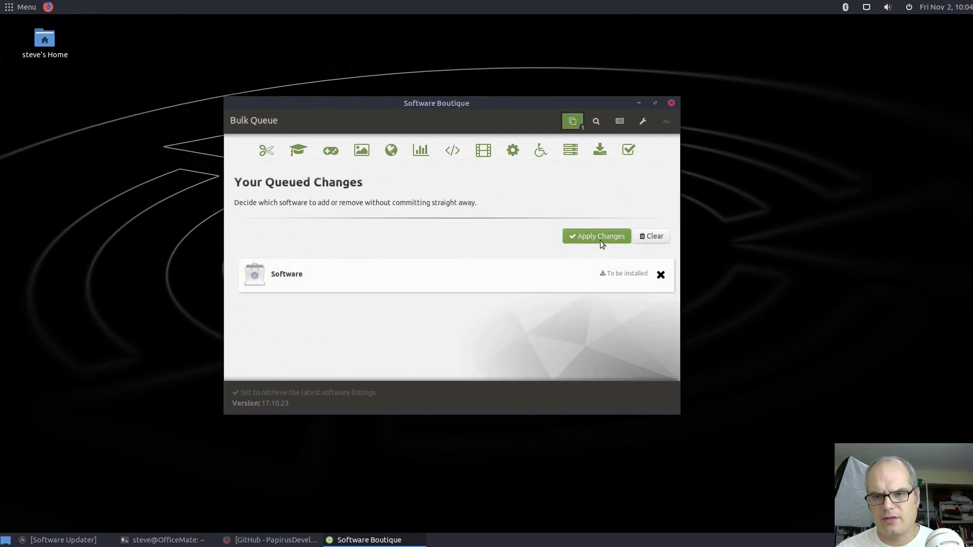
click(600, 241)
text(********)
key(Return)
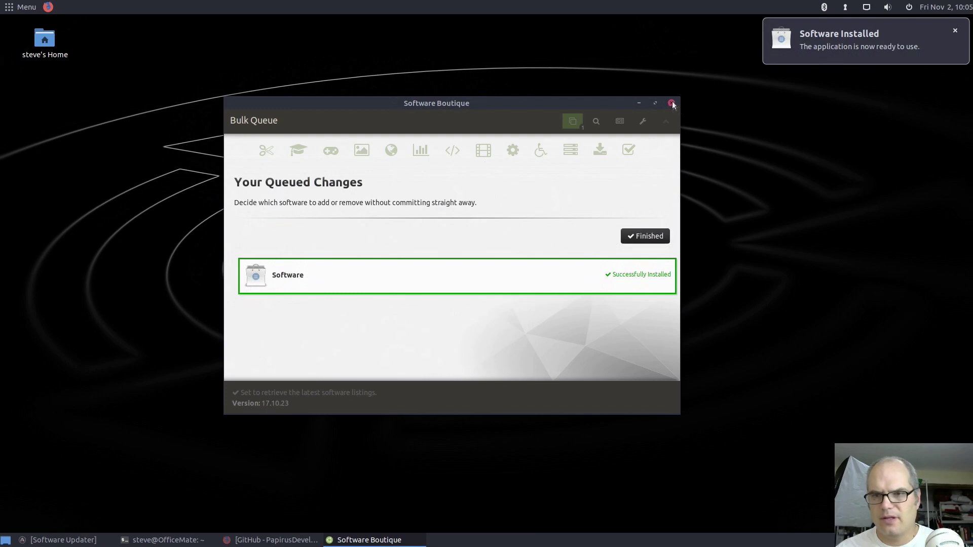
key(alt+F4)
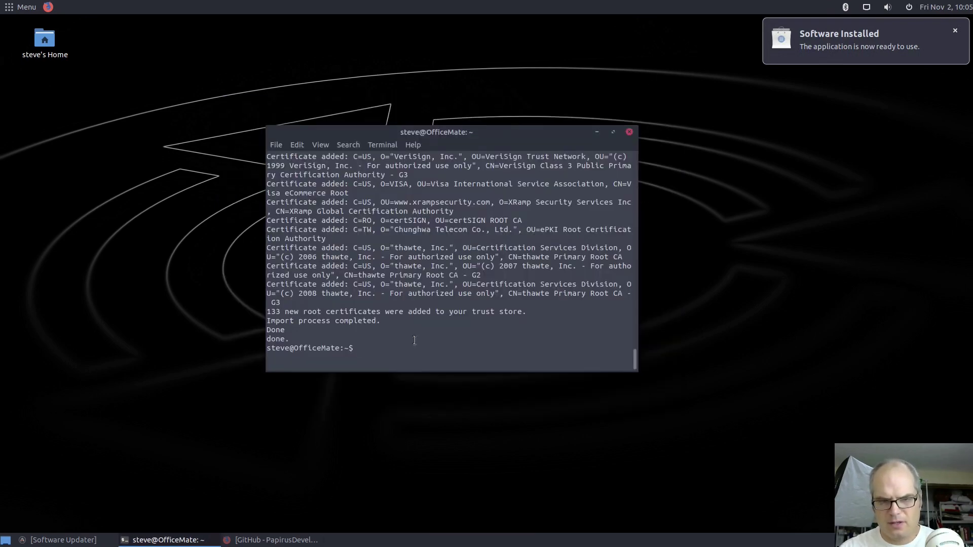
Run sudo apt install synaptic and confirm installing it with its dependencies.
text(sudo apt install synaptic)
key(Return)
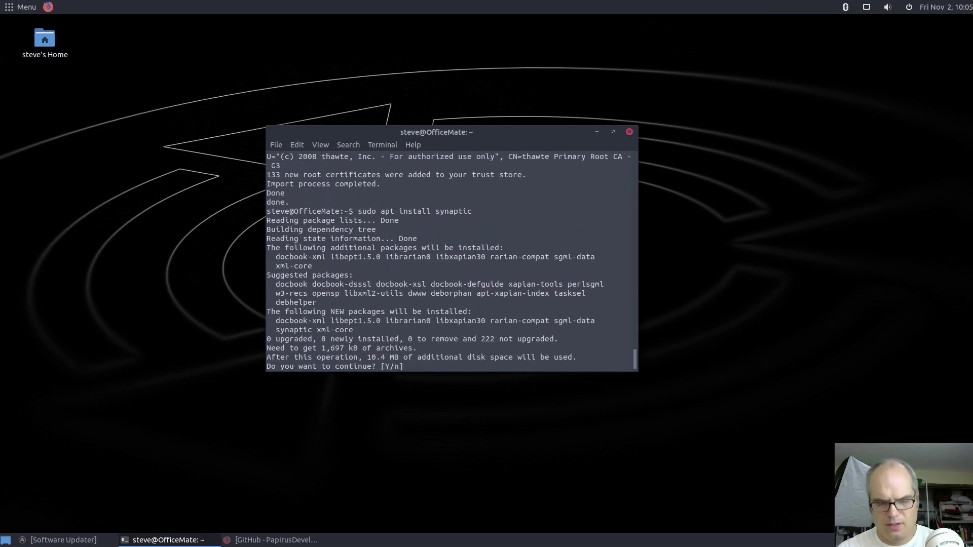
key(Return)
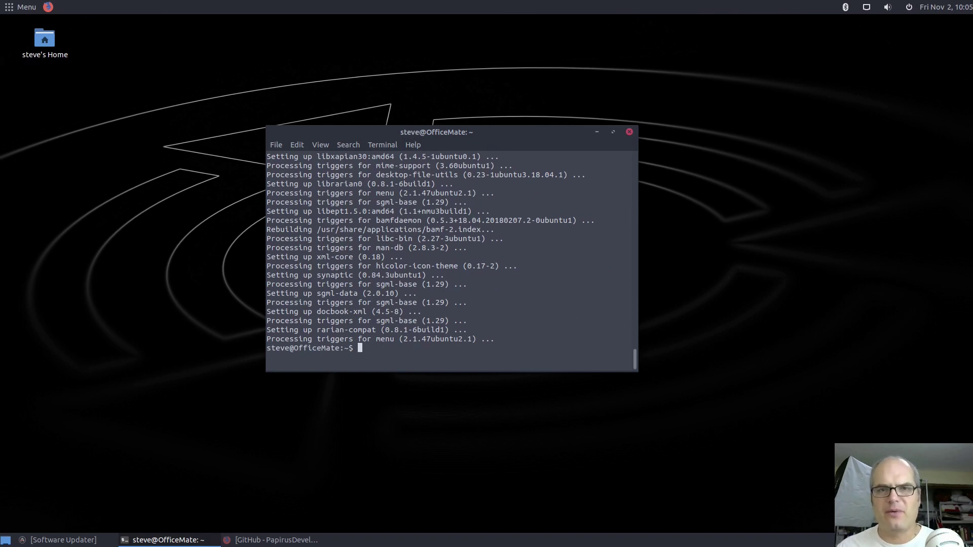
Launch Synaptic with the account password, close its quick introduction, and centre the window.
key(super)
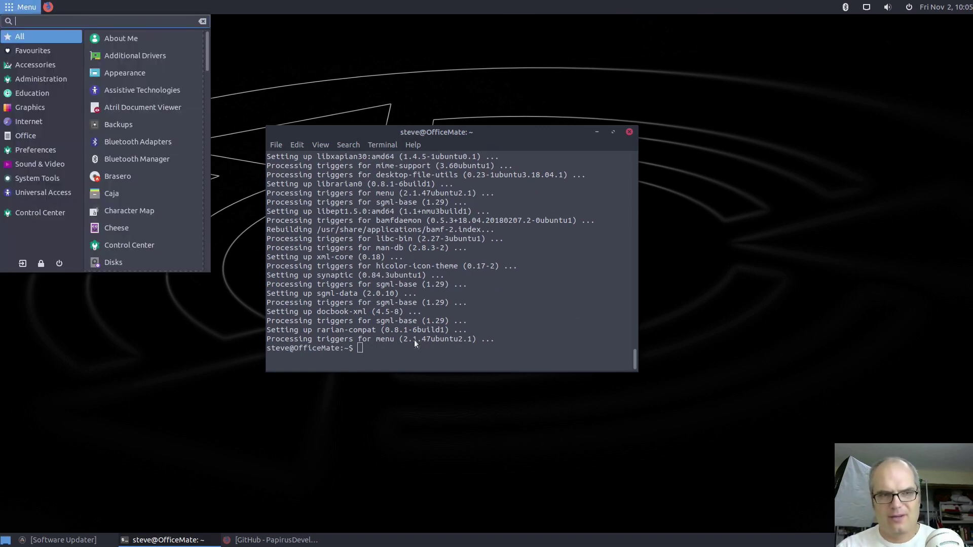
text(syp)
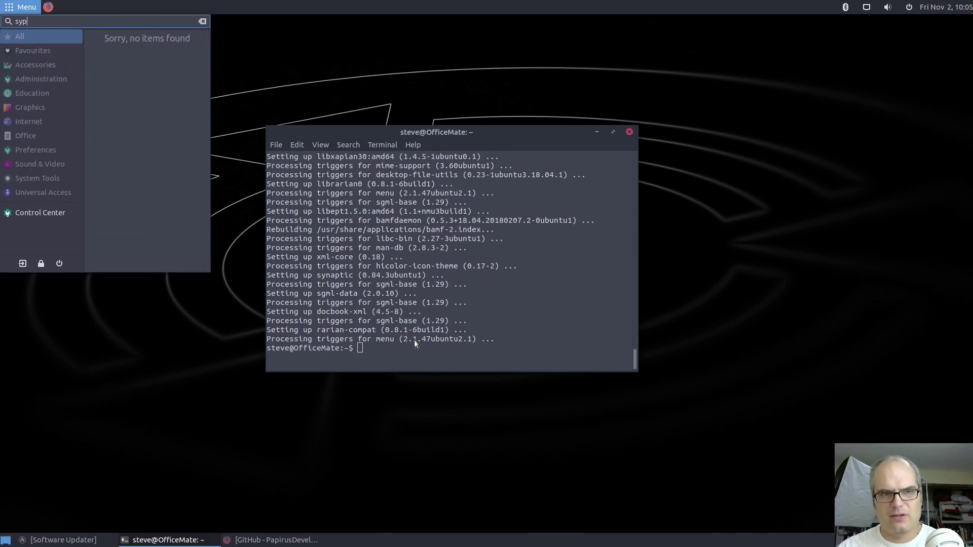
key(BackSpace)
text(n)
key(Return)
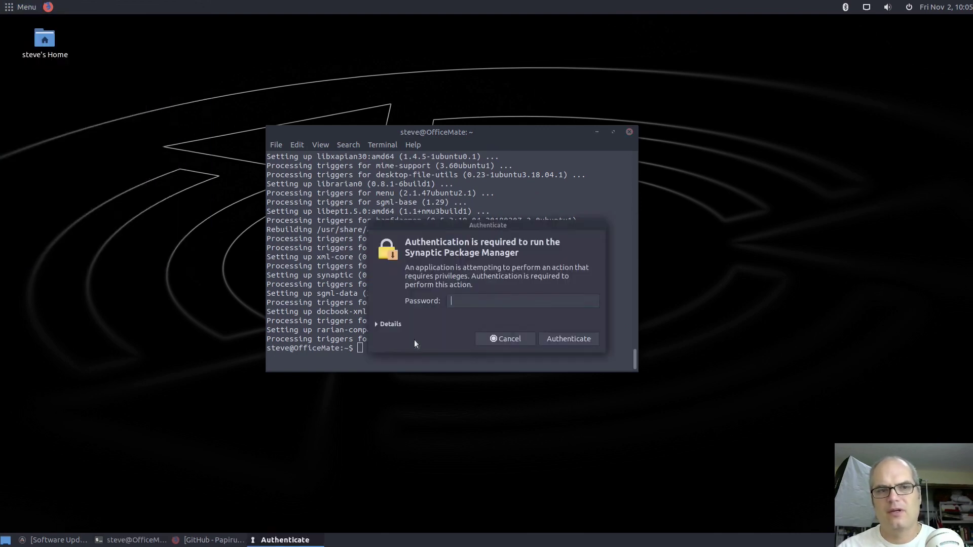
text(•••••••••••)
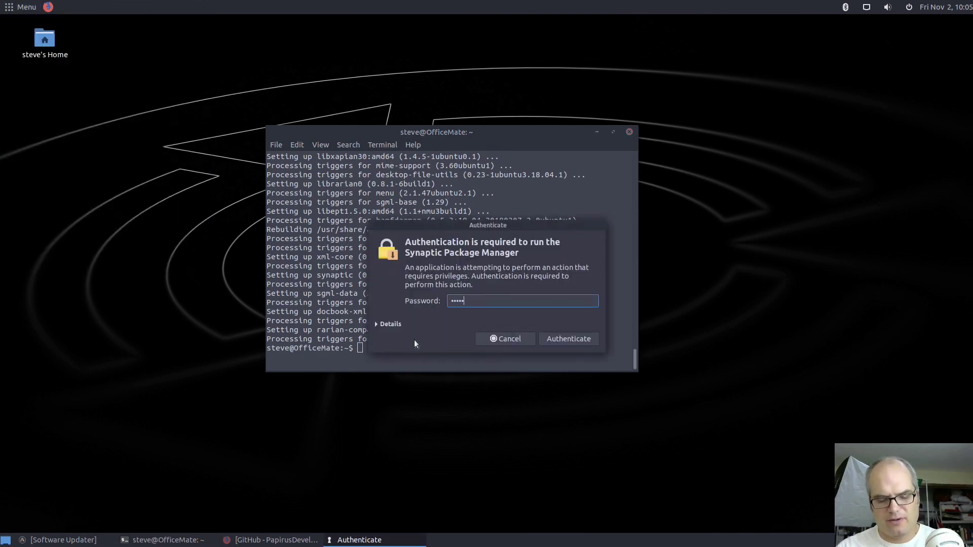
key(Return)
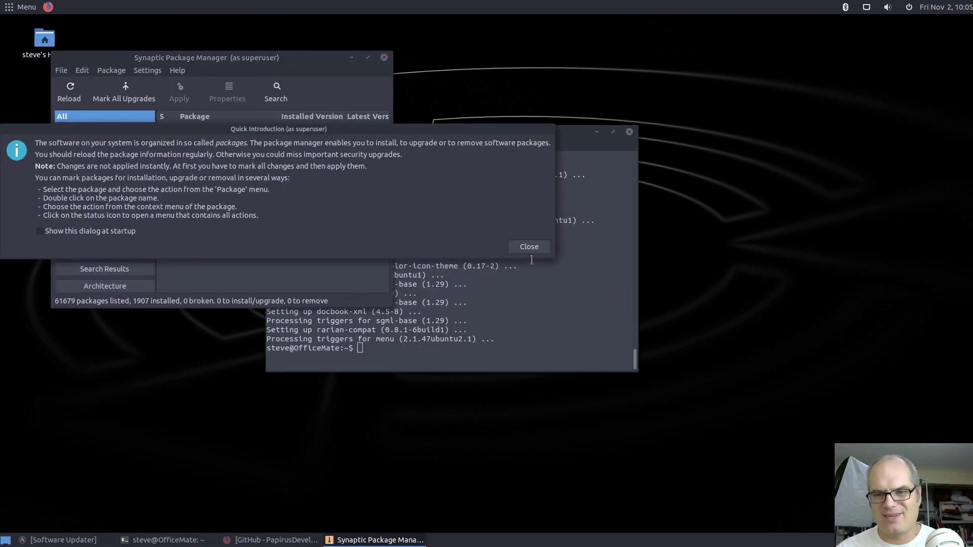
click(529, 247)
drag(333, 68, 495, 103)
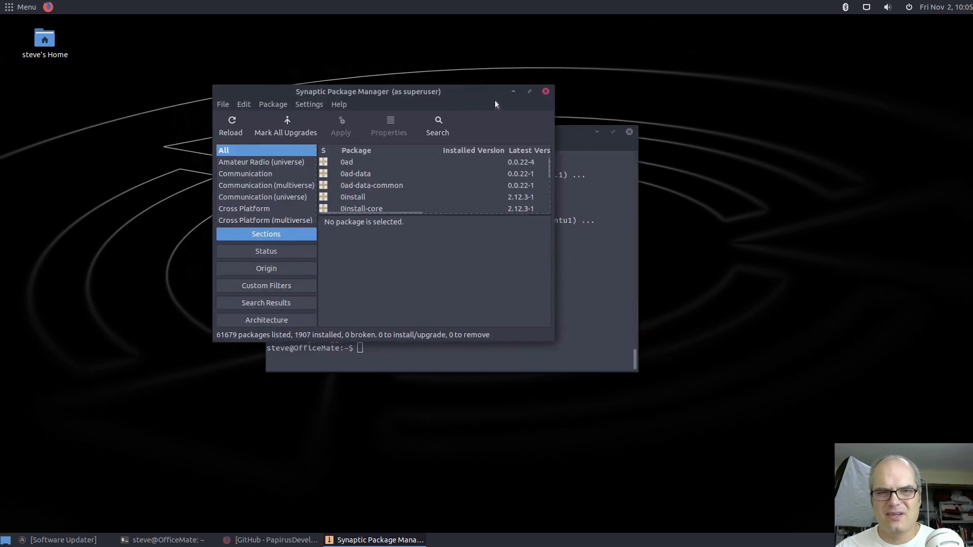
click(24, 7)
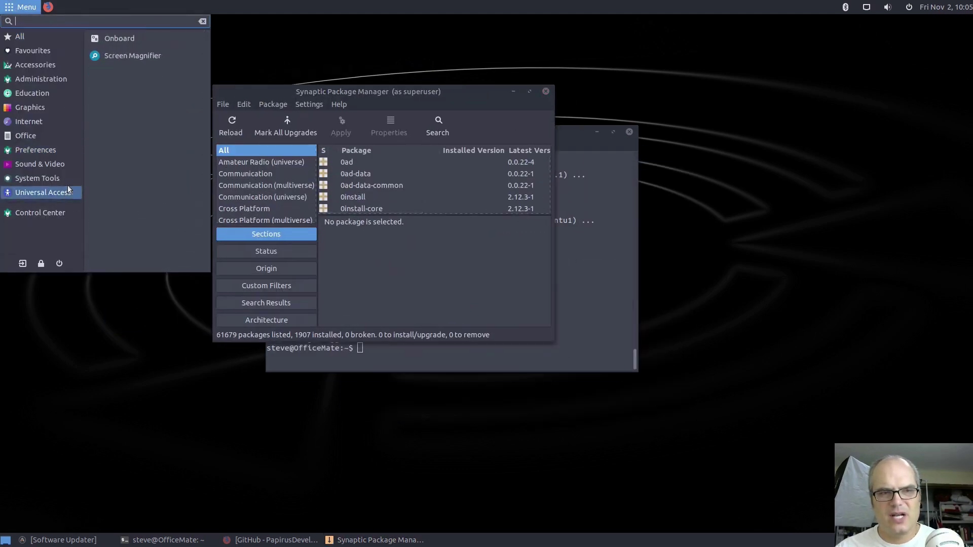
Launch Docky from the menu and delete the bottom MATE window-list panel.
mouse_move(69, 124)
text(steam)
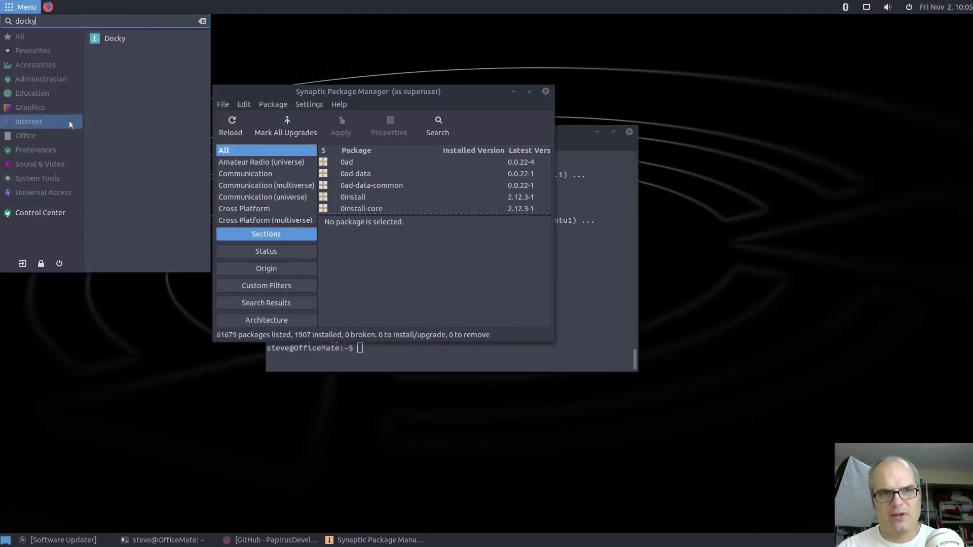
key(Return)
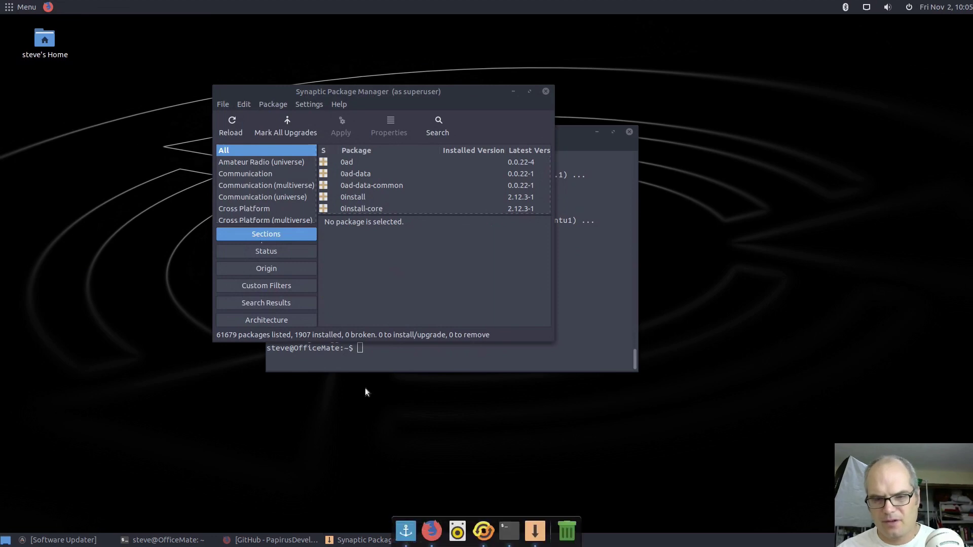
right_click(716, 541)
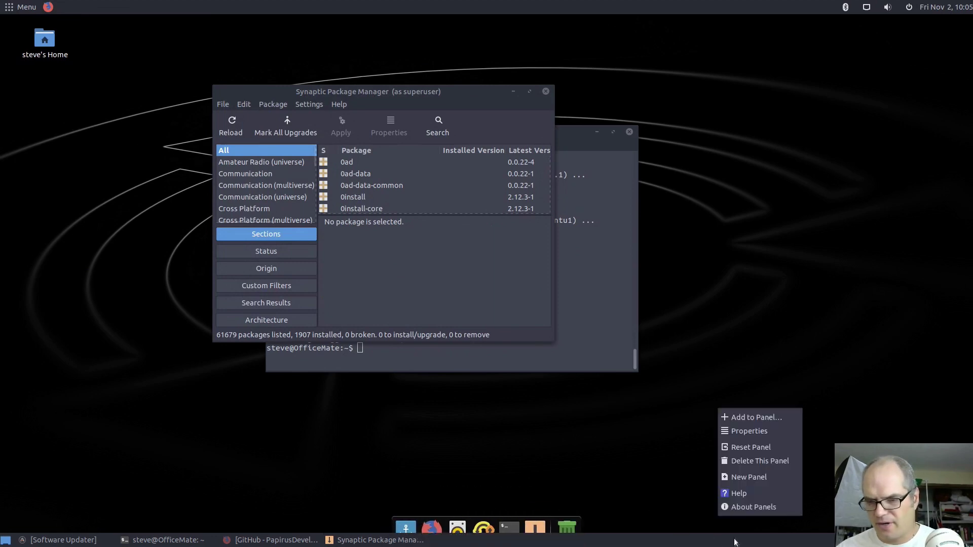
click(777, 463)
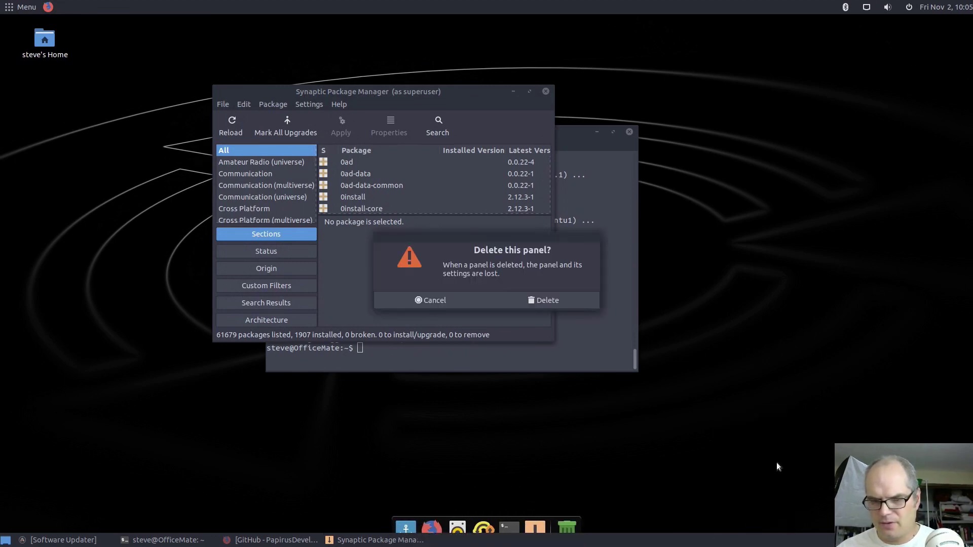
click(563, 298)
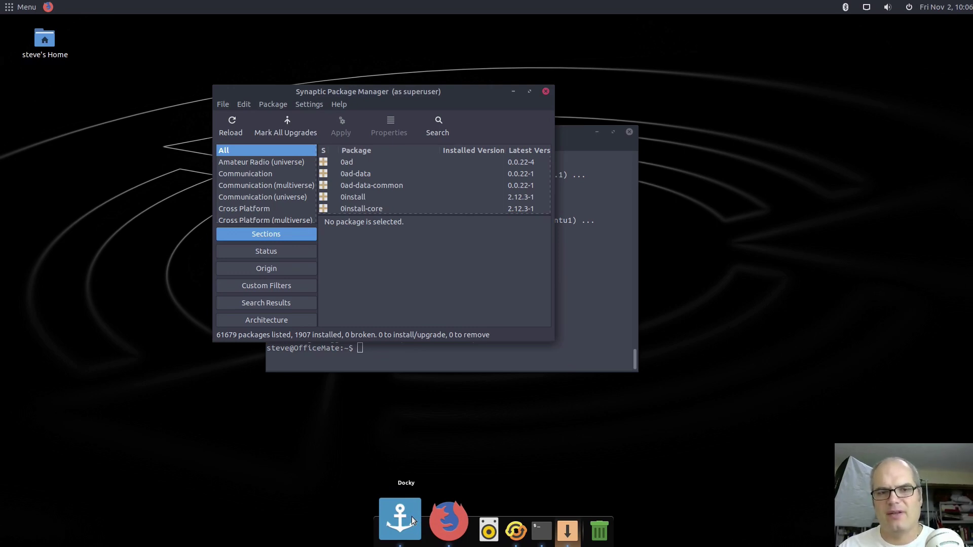
Search packages, mark gconf-editor, and apply its installation along with gconf-service.
click(439, 126)
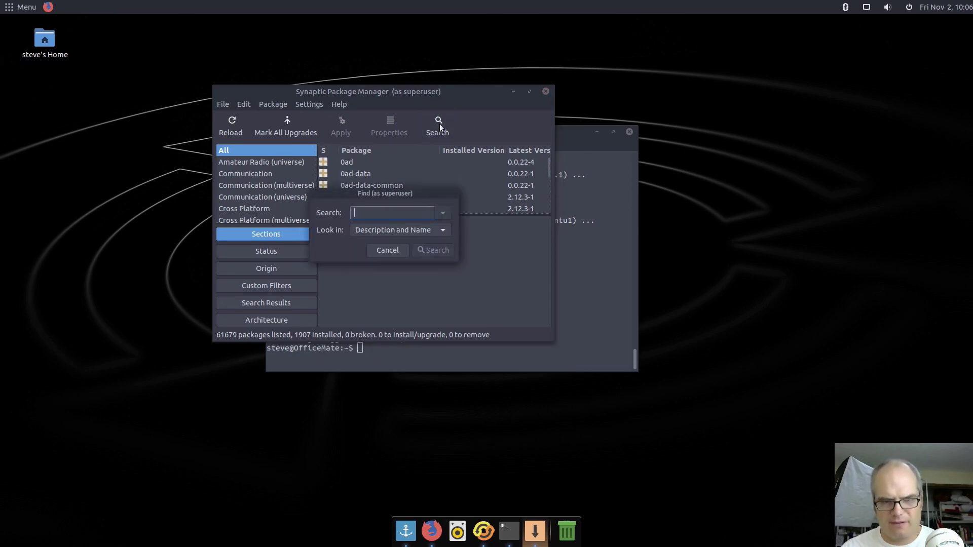
text(gimp)
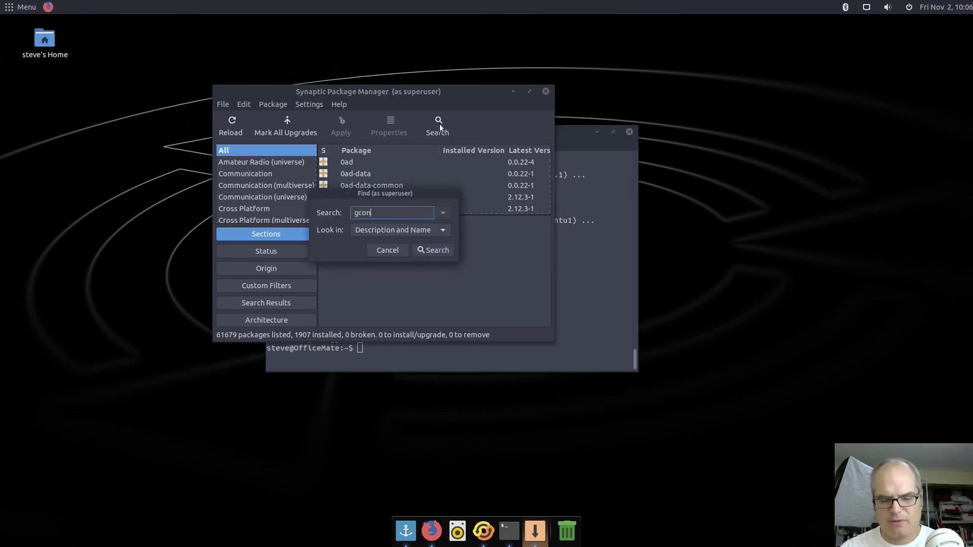
key(Return)
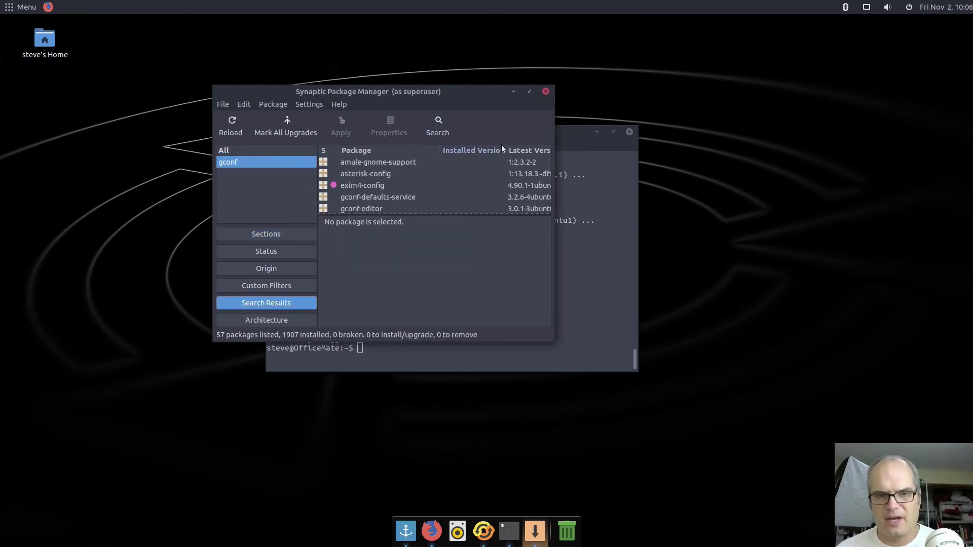
click(433, 125)
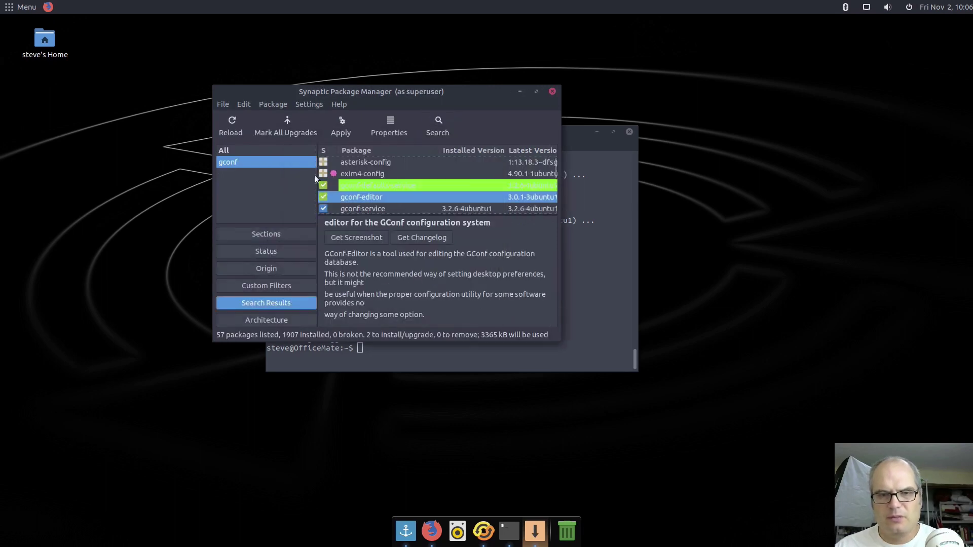
click(341, 126)
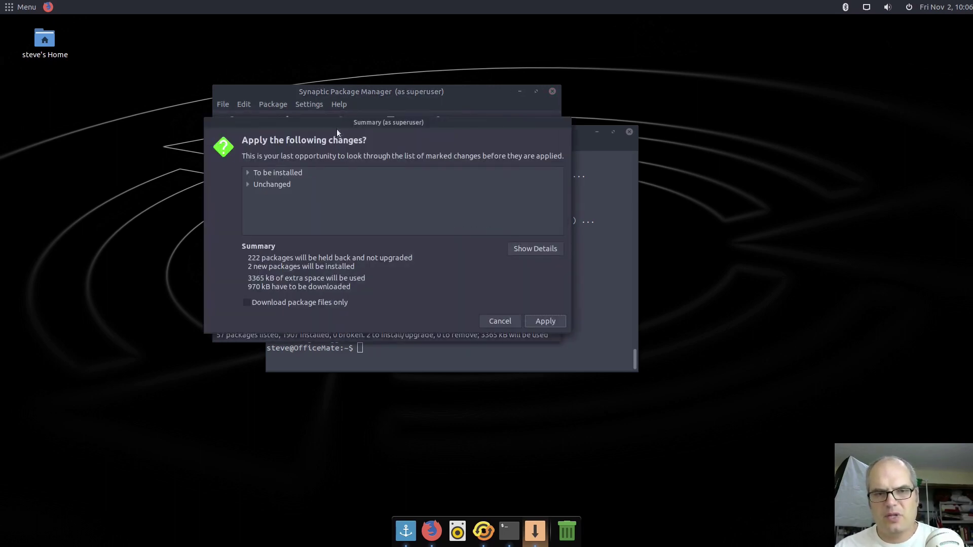
click(556, 319)
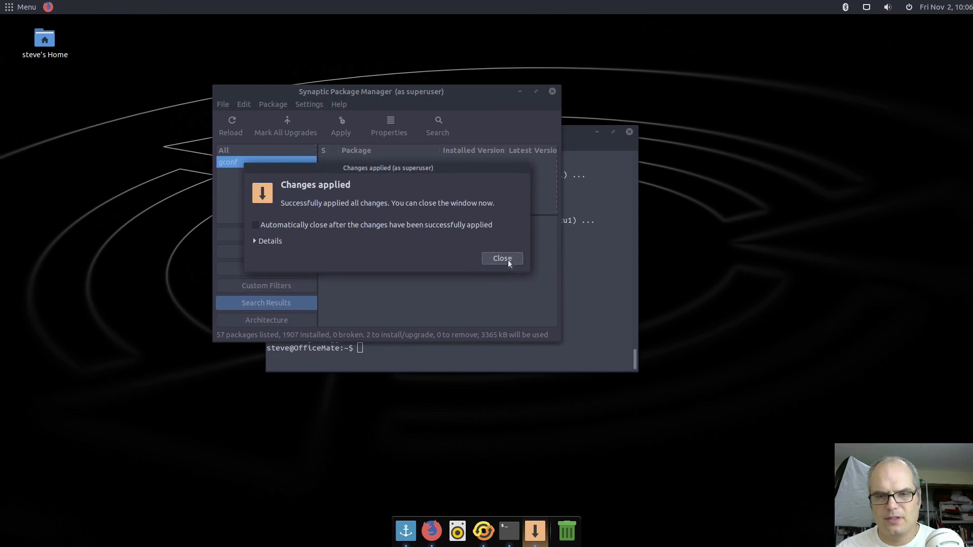
click(502, 259)
key(super)
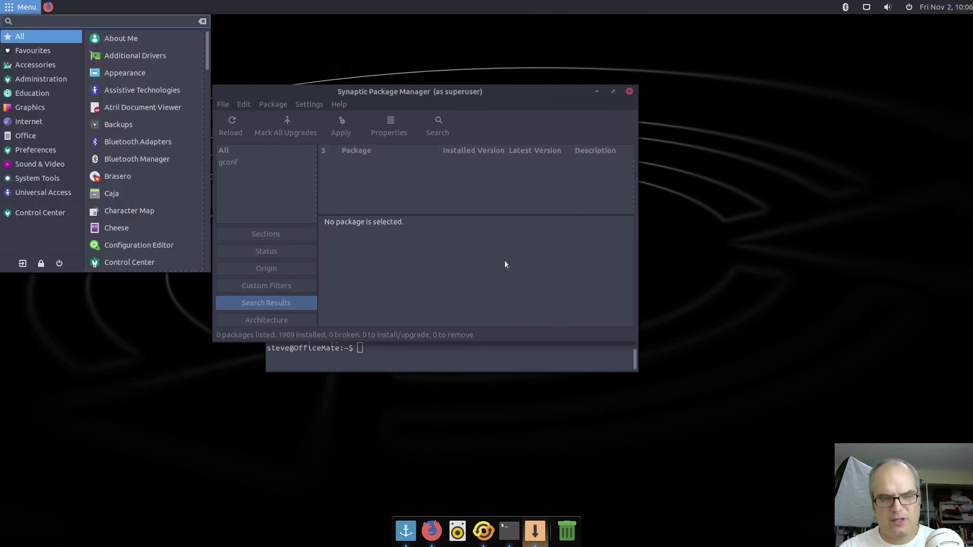
In Configuration Editor, set /apps/docky-2/Docky/Items/DockyItem ShowDockyItem to false.
text(gcon)
key(Return)
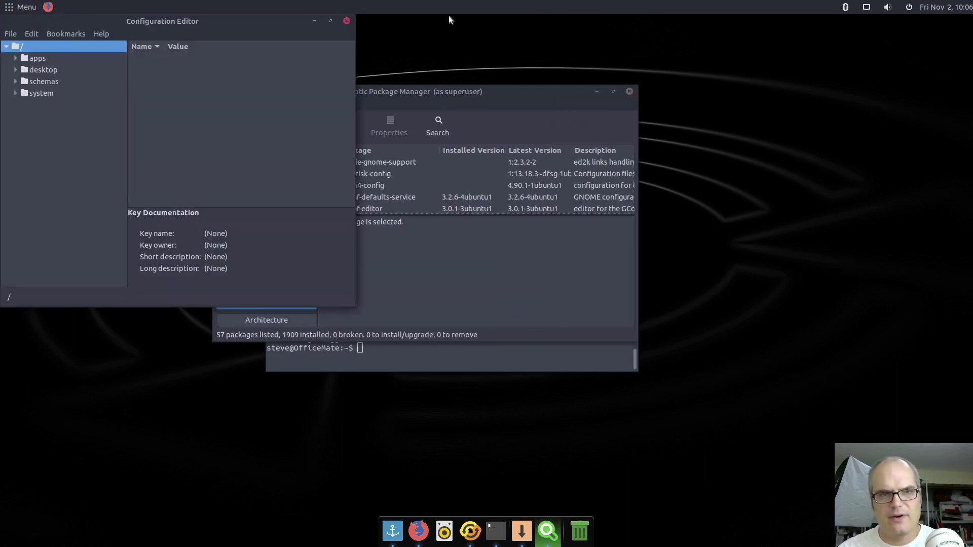
drag(242, 10, 472, 46)
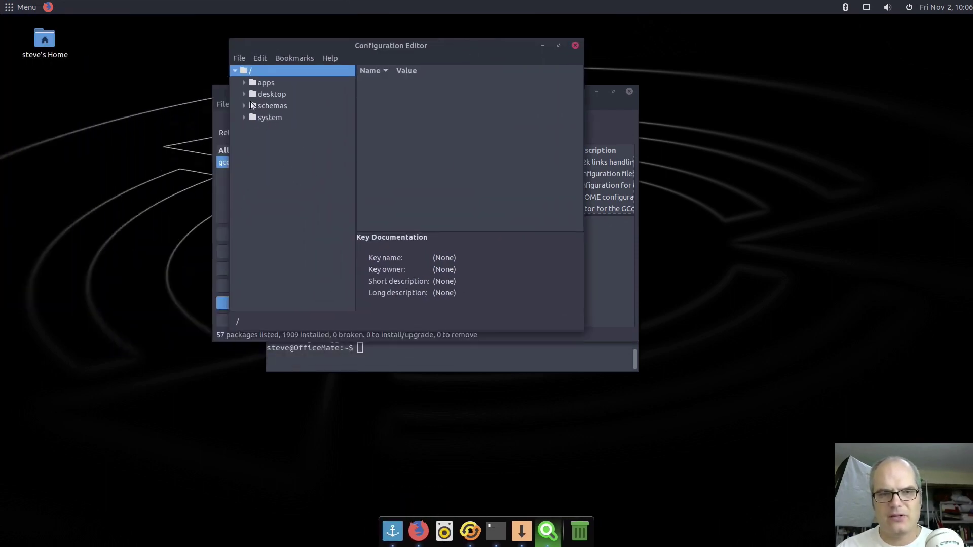
click(245, 83)
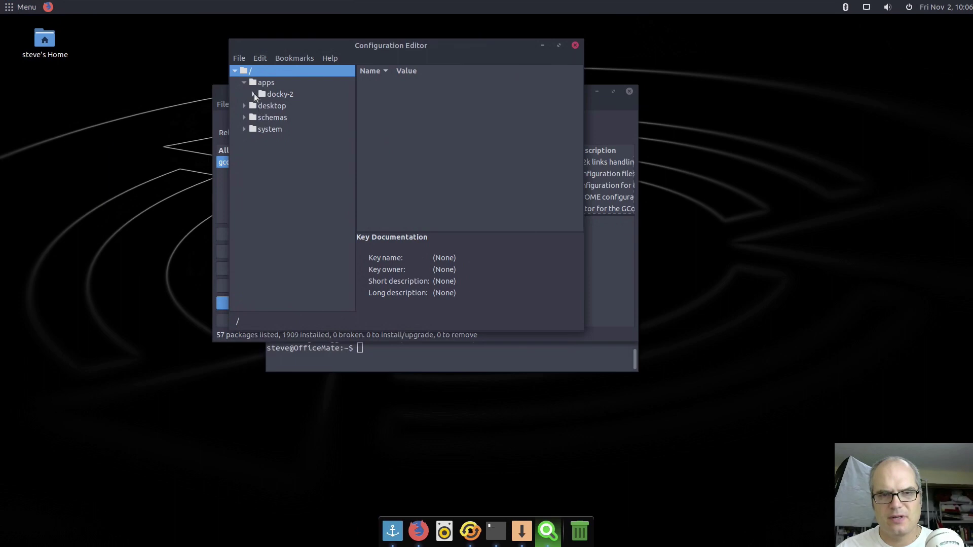
click(254, 94)
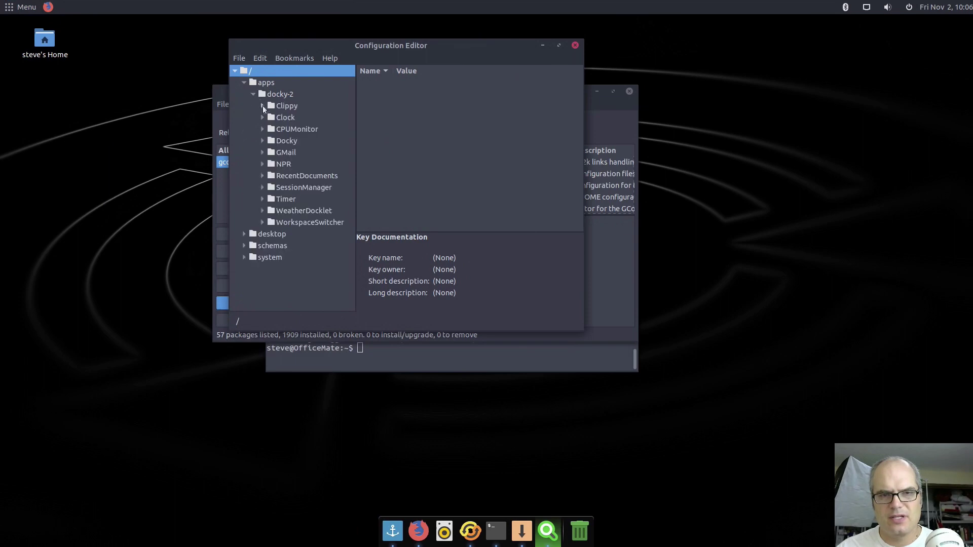
click(262, 141)
click(270, 176)
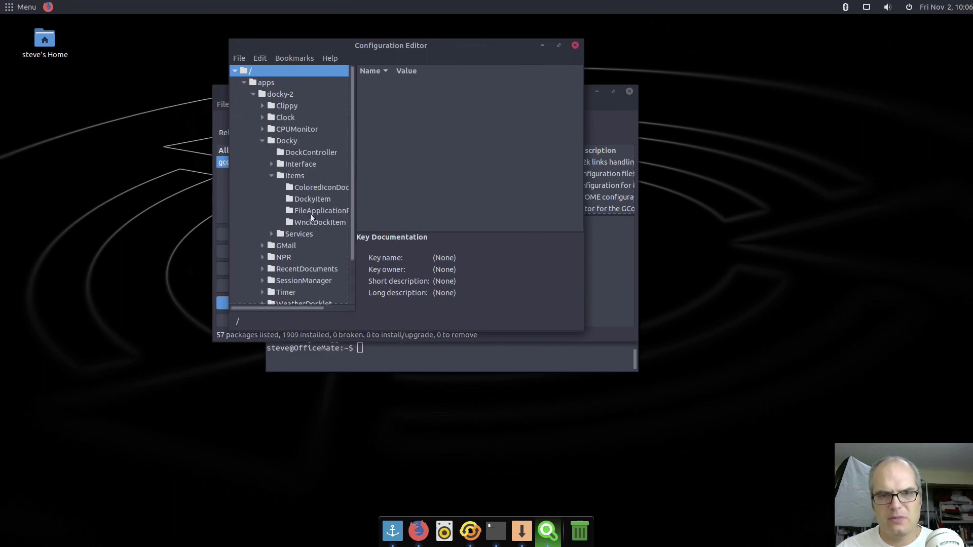
click(305, 200)
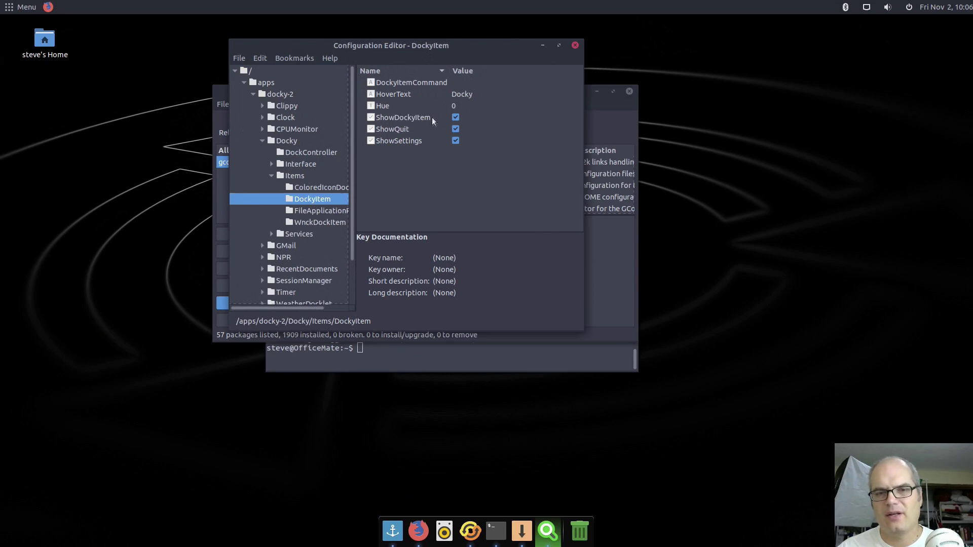
click(455, 118)
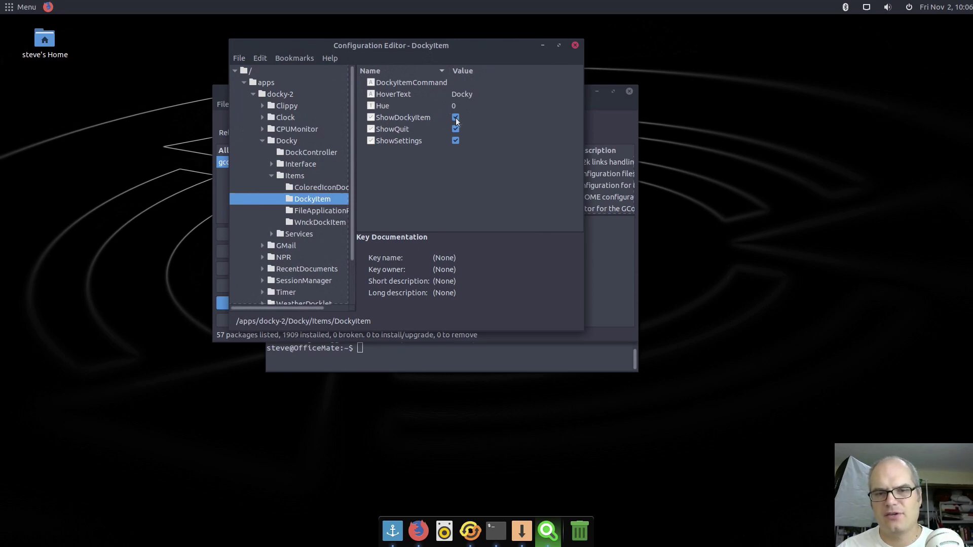
click(574, 46)
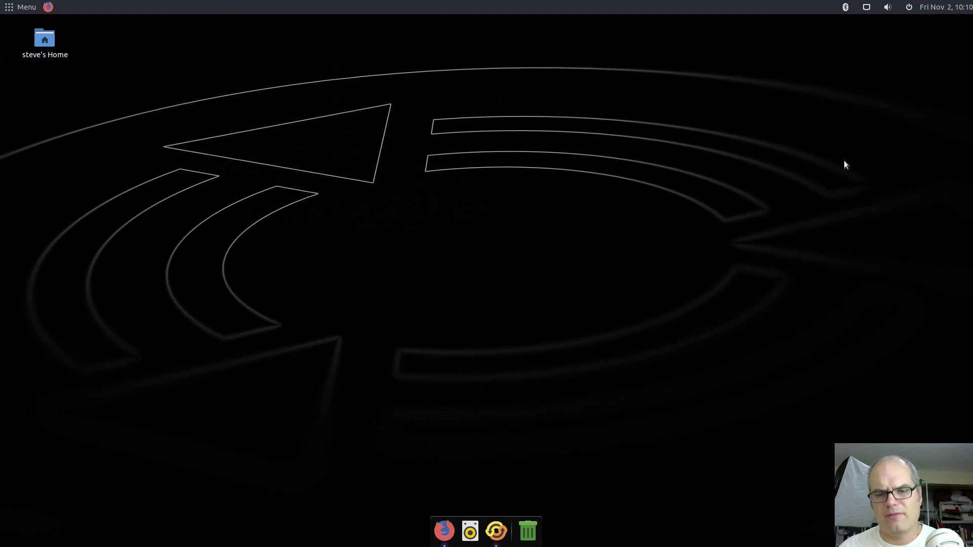
Install all pending updates from Software Updater, authenticating with the account password.
click(496, 533)
drag(531, 193, 486, 118)
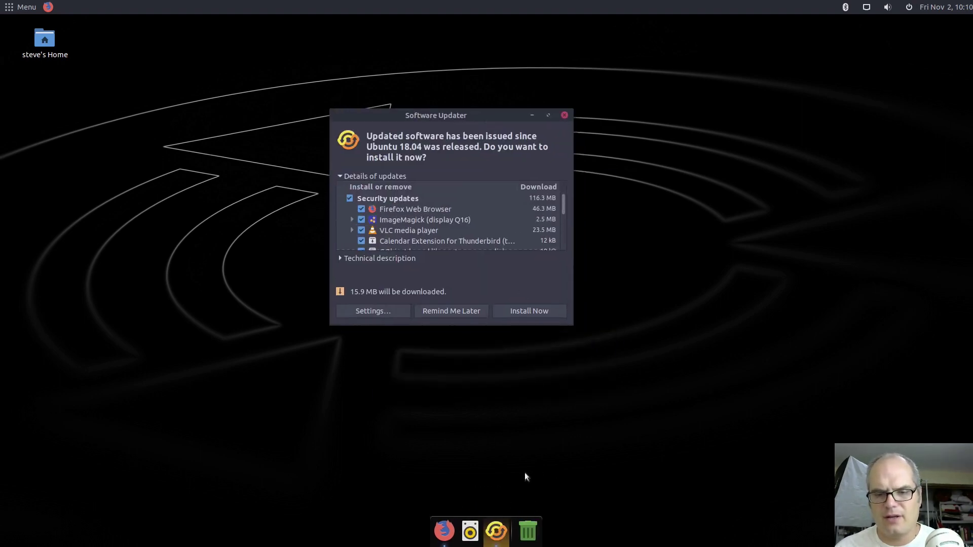
mouse_move(563, 213)
mouse_down()
mouse_move(562, 255)
mouse_move(562, 202)
mouse_up()
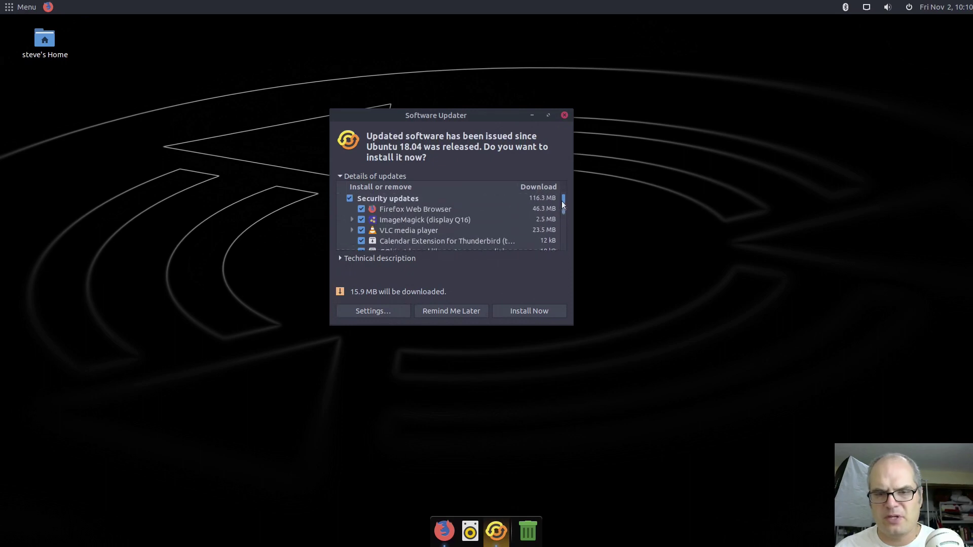
click(545, 316)
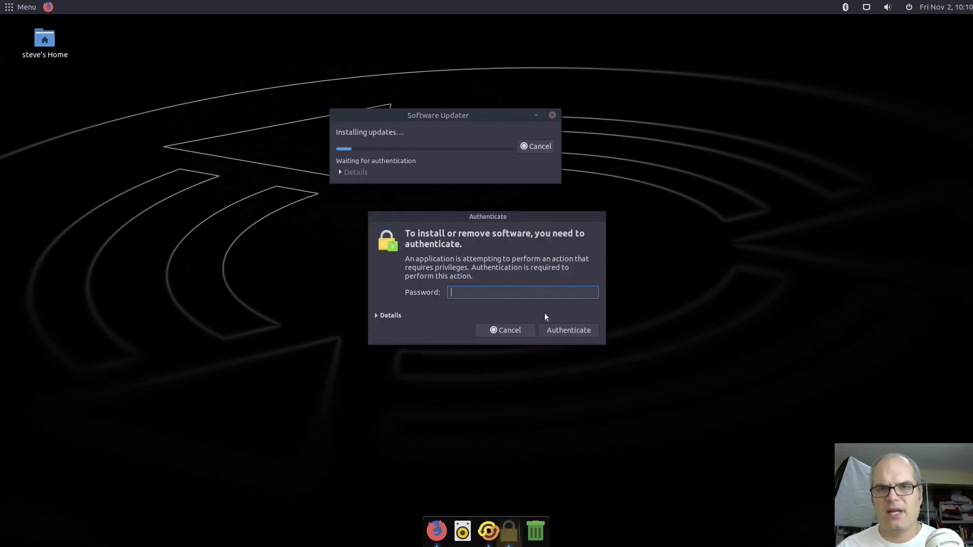
text(•••••••••)
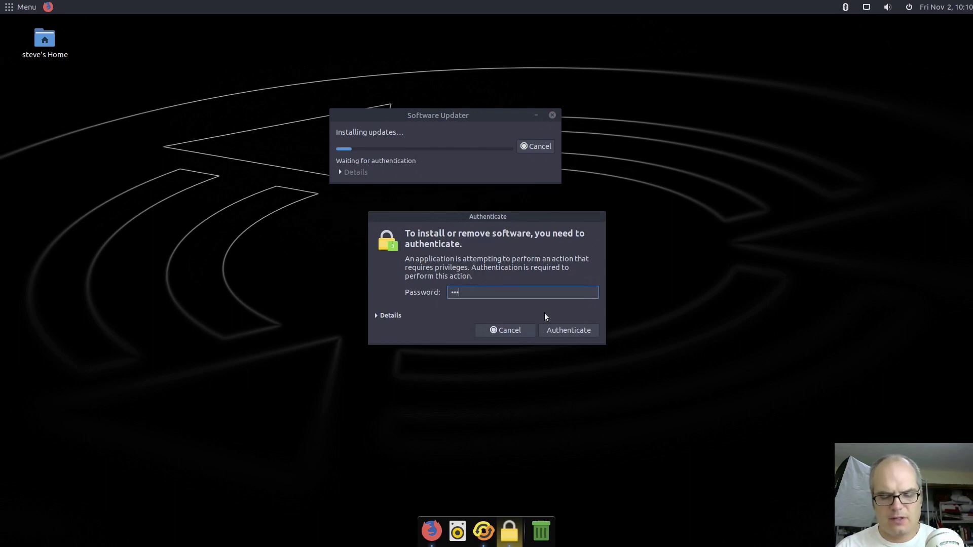
text(•)
key(Return)
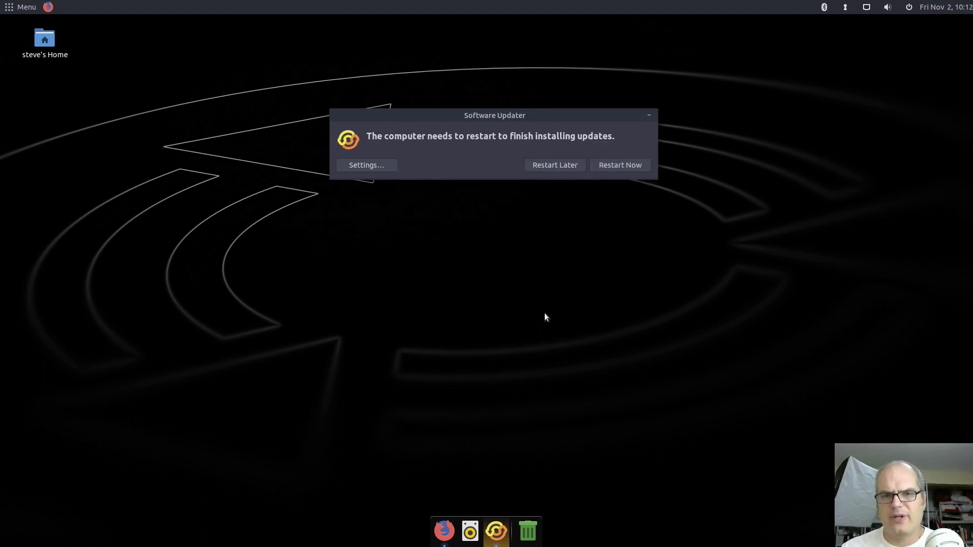
Postpone the restart and add the Global Application Menu applet to the top panel.
click(539, 166)
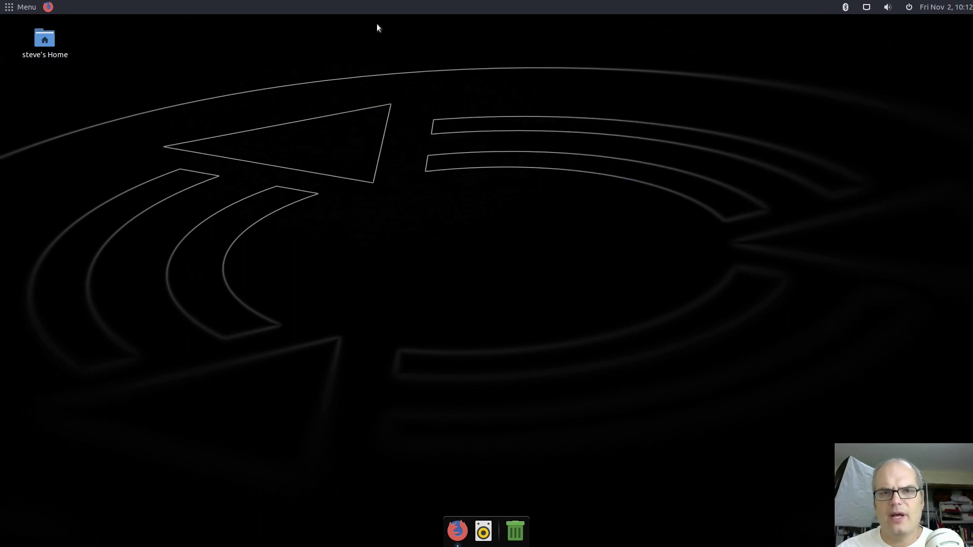
right_click(376, 8)
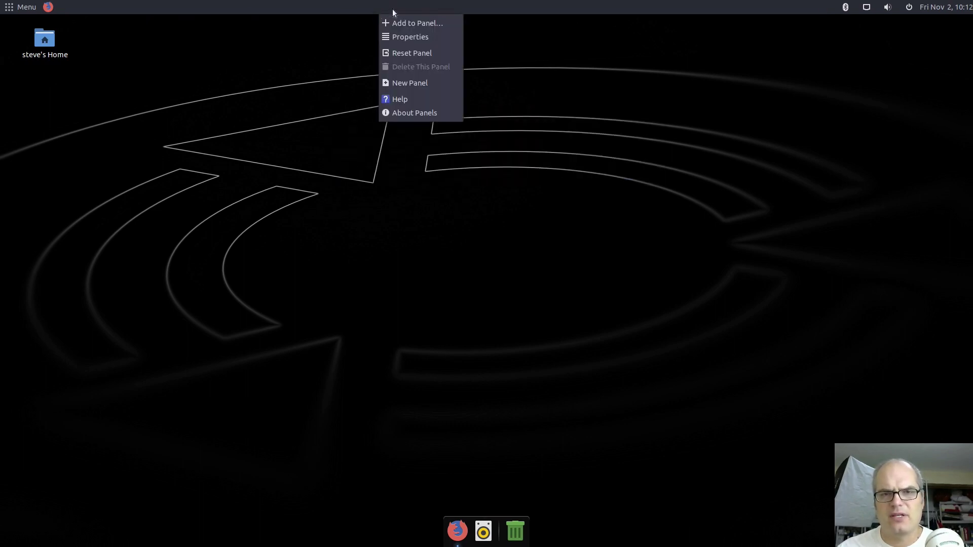
click(395, 23)
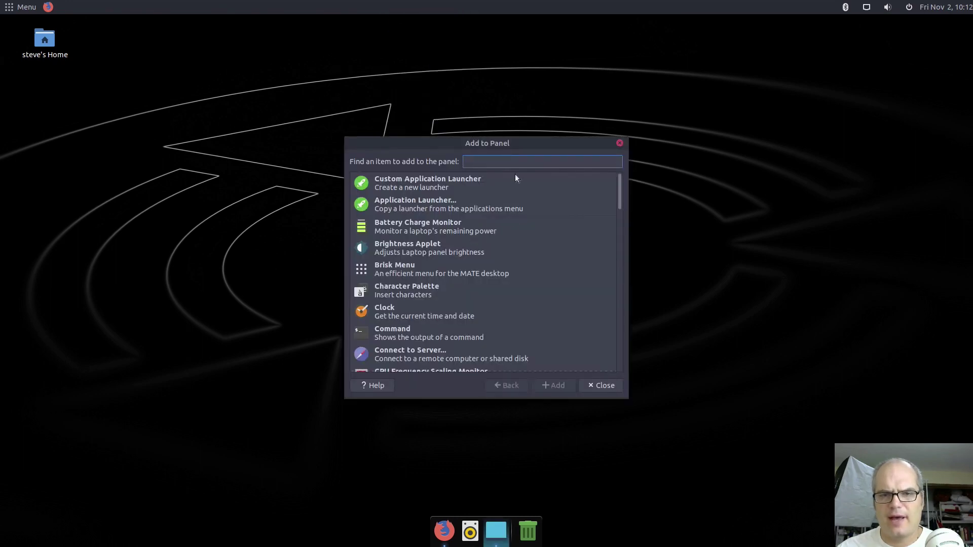
text(glo)
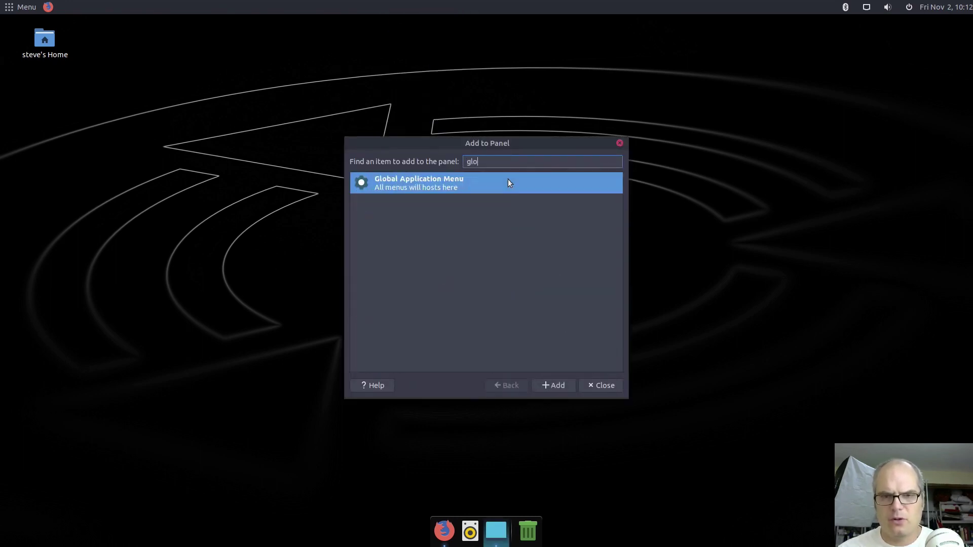
click(479, 190)
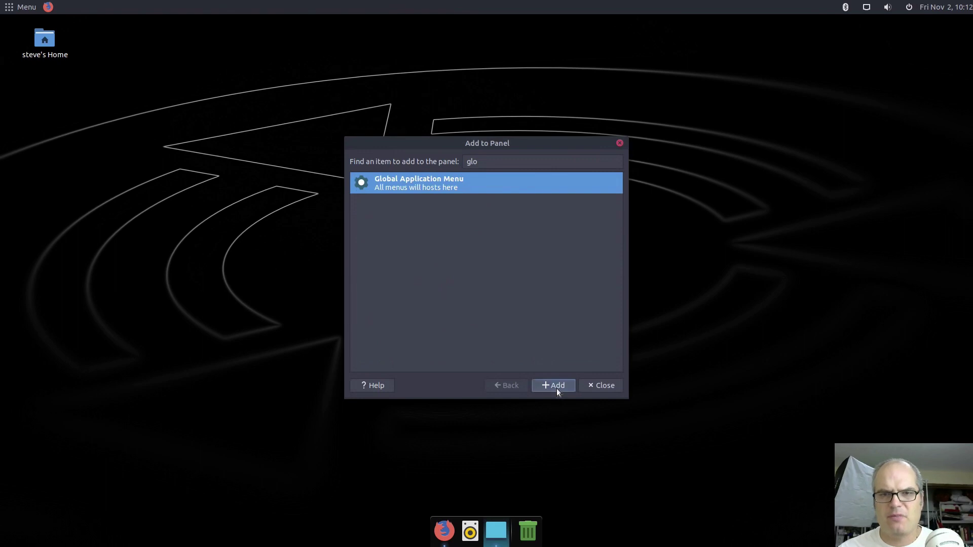
click(556, 388)
click(619, 144)
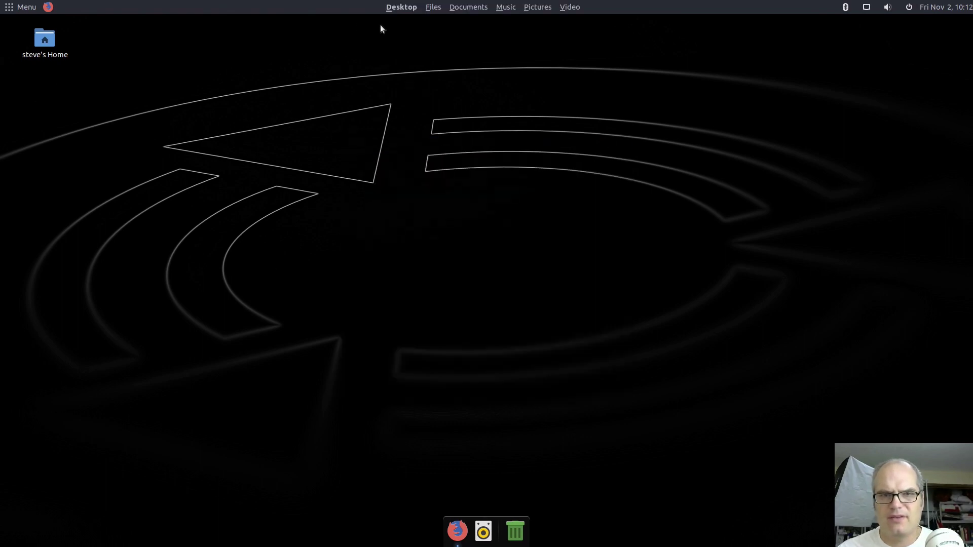
Check the global menu's Desktop menu, then move the applet to the panel's left.
click(383, 8)
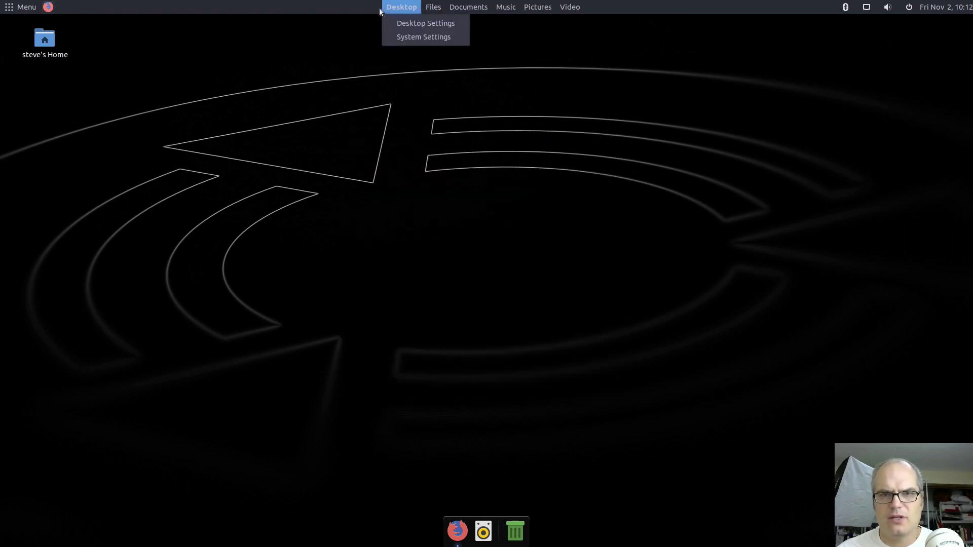
click(404, 77)
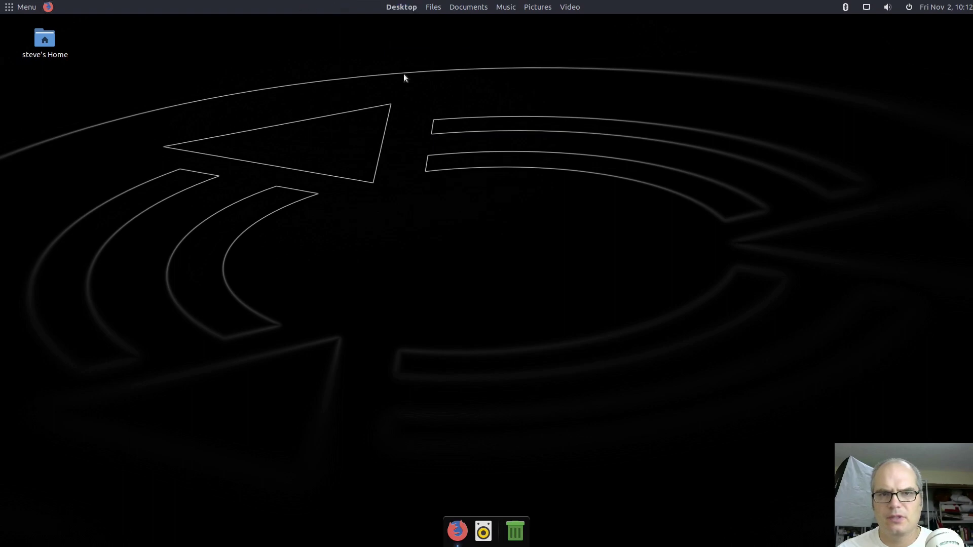
right_click(380, 8)
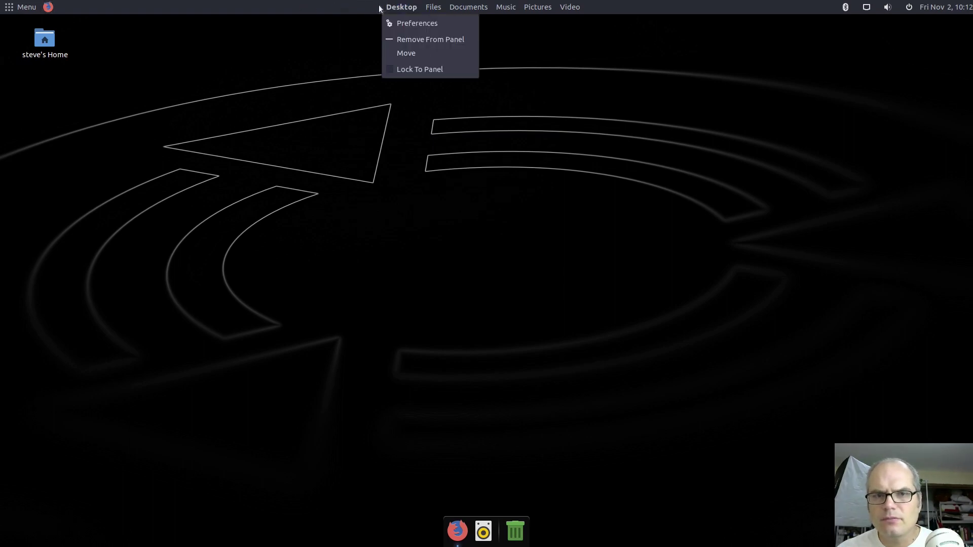
click(428, 53)
click(244, 35)
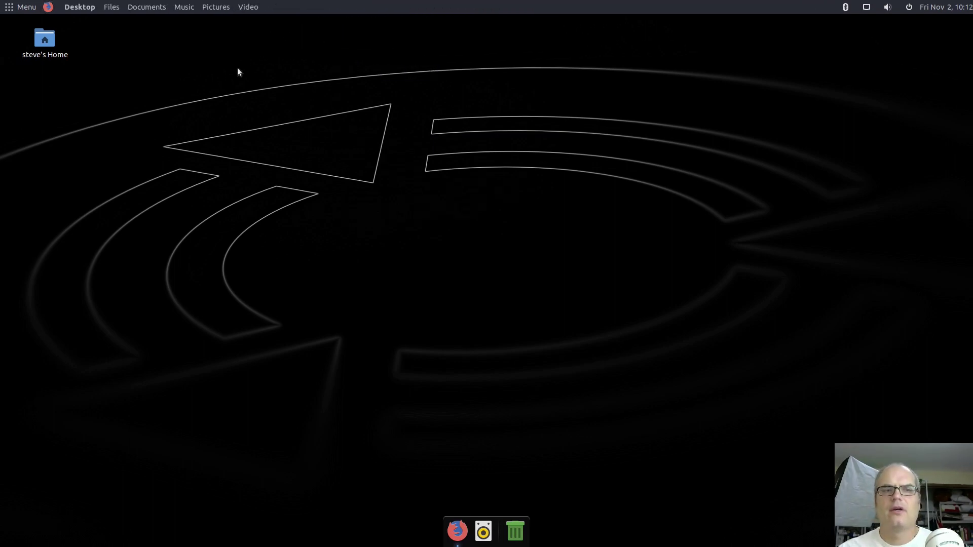
Remove the Firefox launcher and place the global menu right beside the main Menu.
right_click(46, 7)
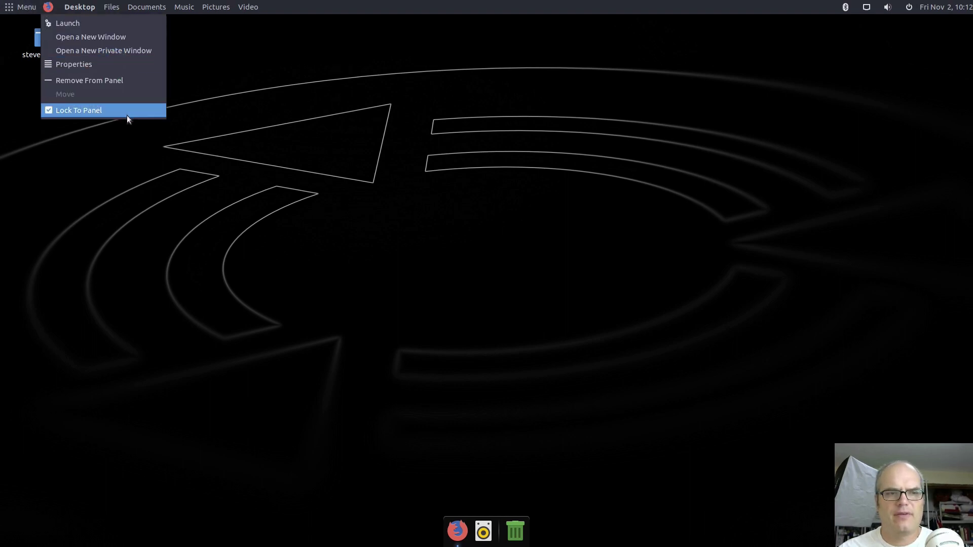
click(130, 83)
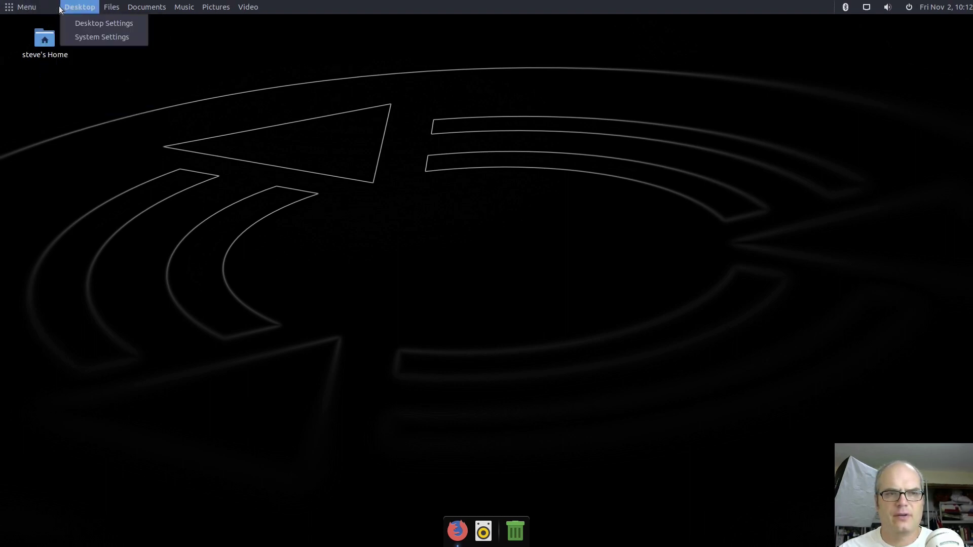
right_click(57, 6)
click(69, 52)
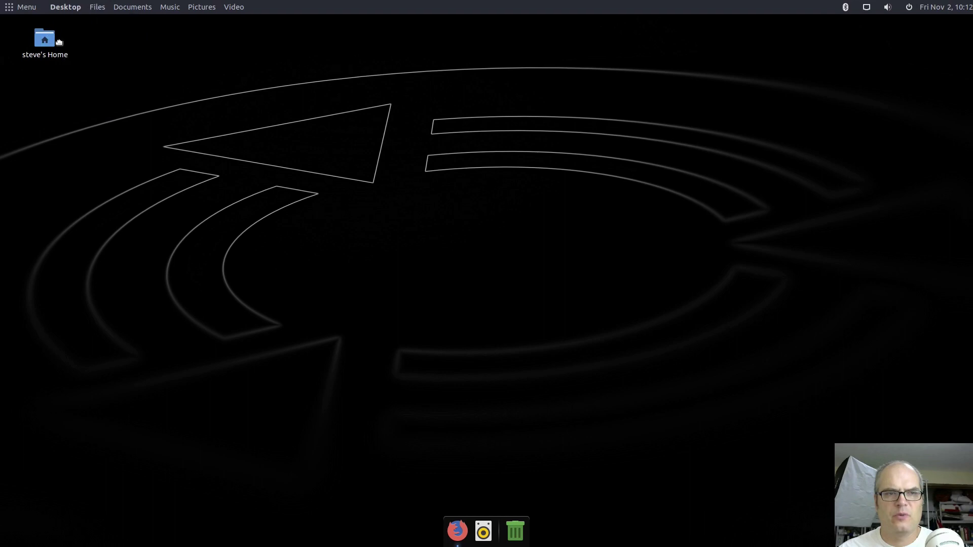
click(46, 17)
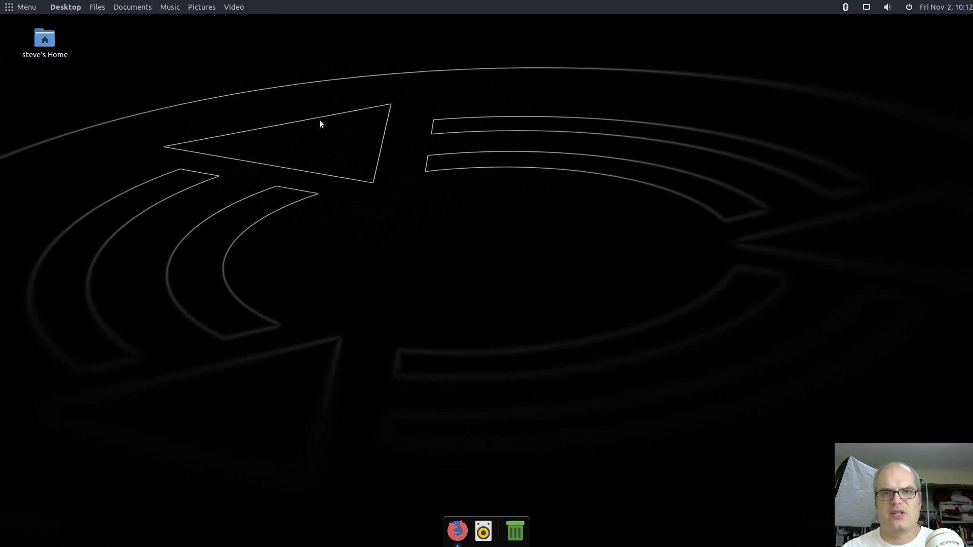
Choose Restart from the power menu's Shut Down dialog to reboot the computer.
click(913, 9)
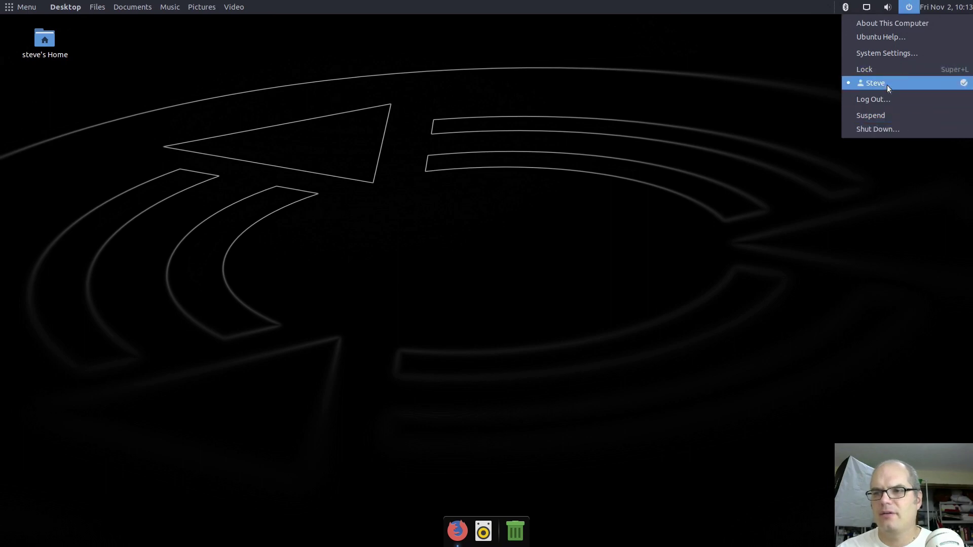
click(886, 128)
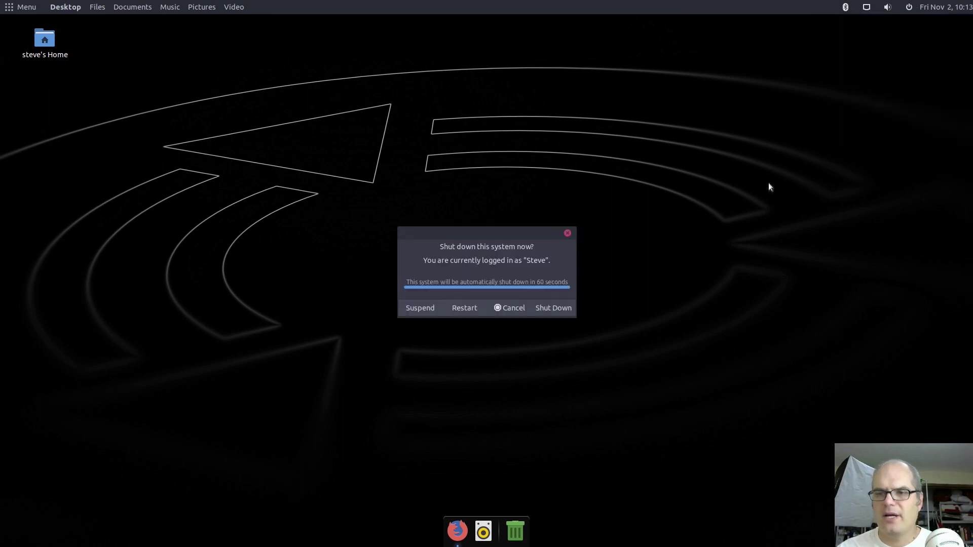
click(469, 311)
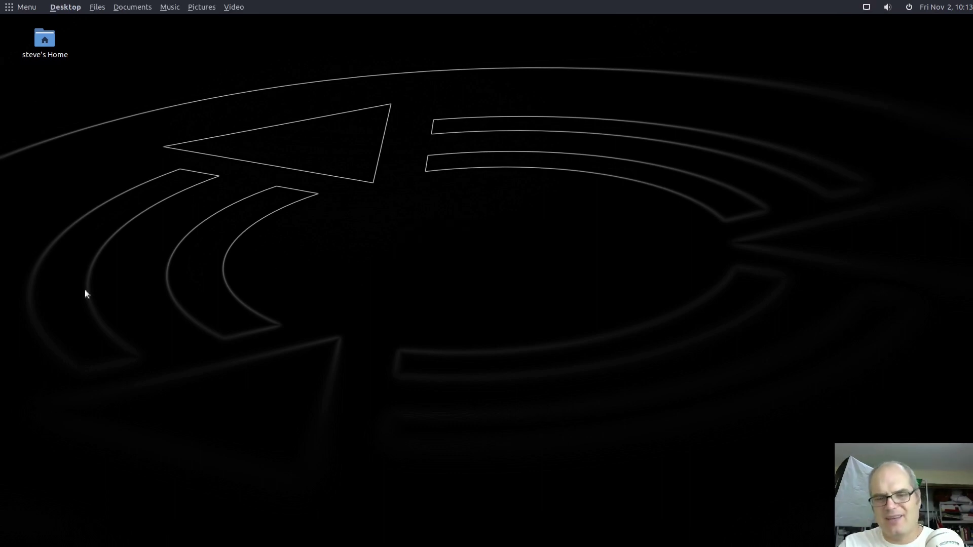
Open Startup Applications from the menu search, dismissing the Welcome window.
key(super)
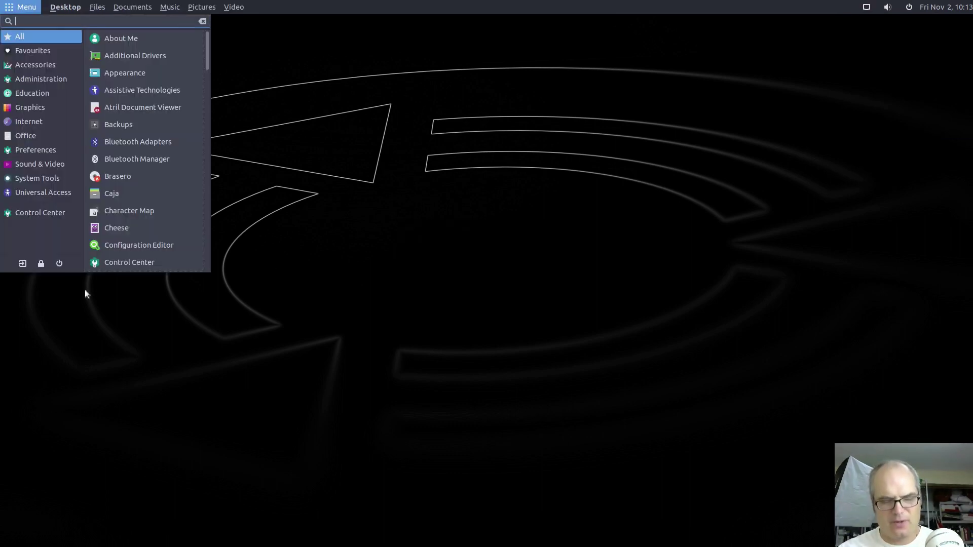
text(au)
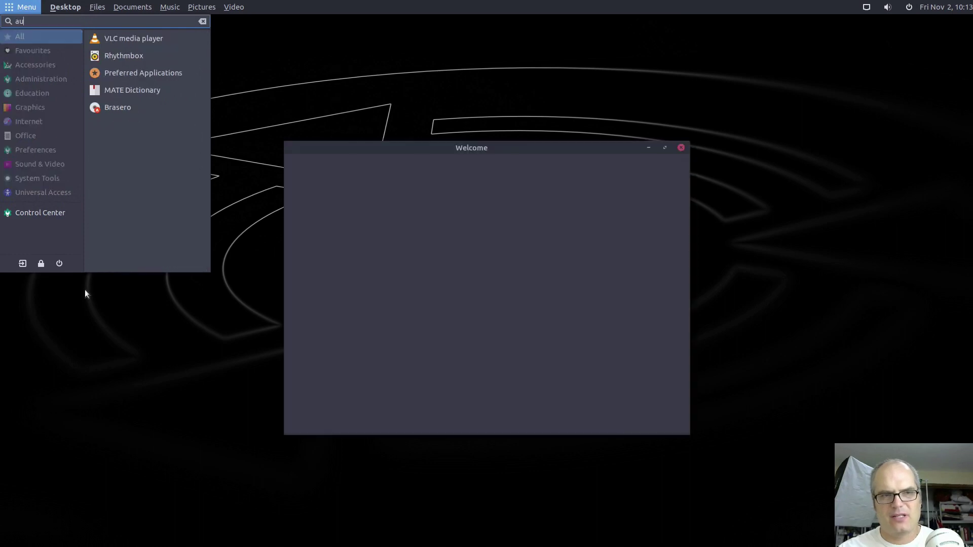
text(to)
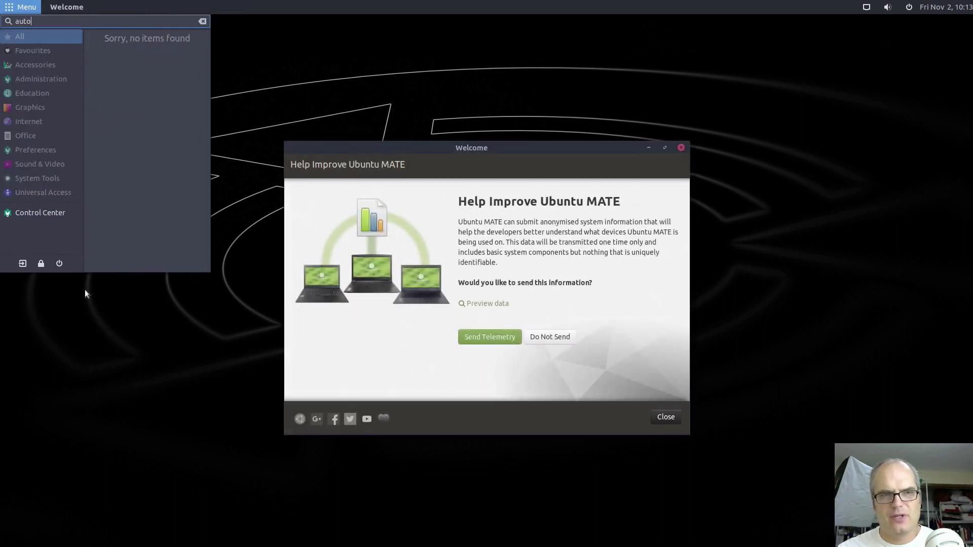
key(BackSpace)
key(BackSpace)
key(BackSpace)
key(BackSpace)
text(start)
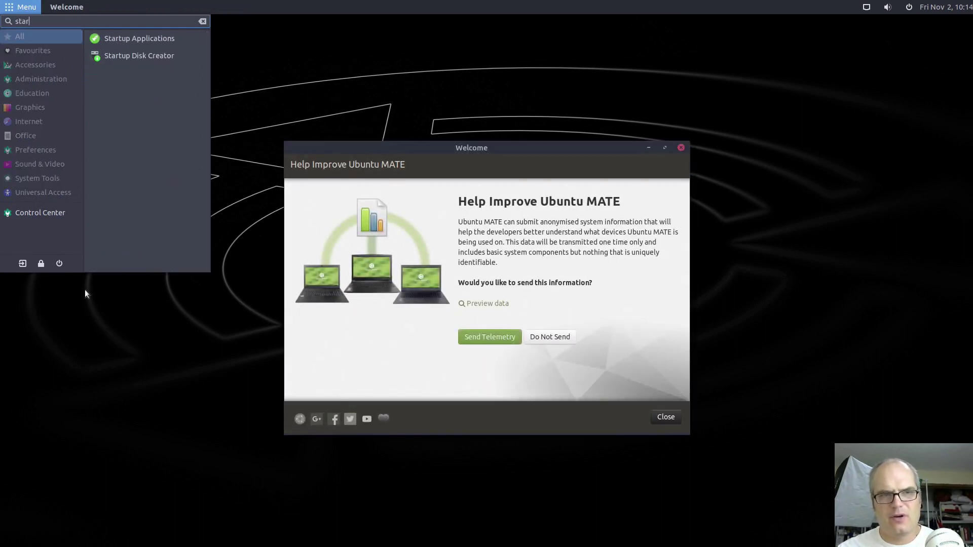
key(Return)
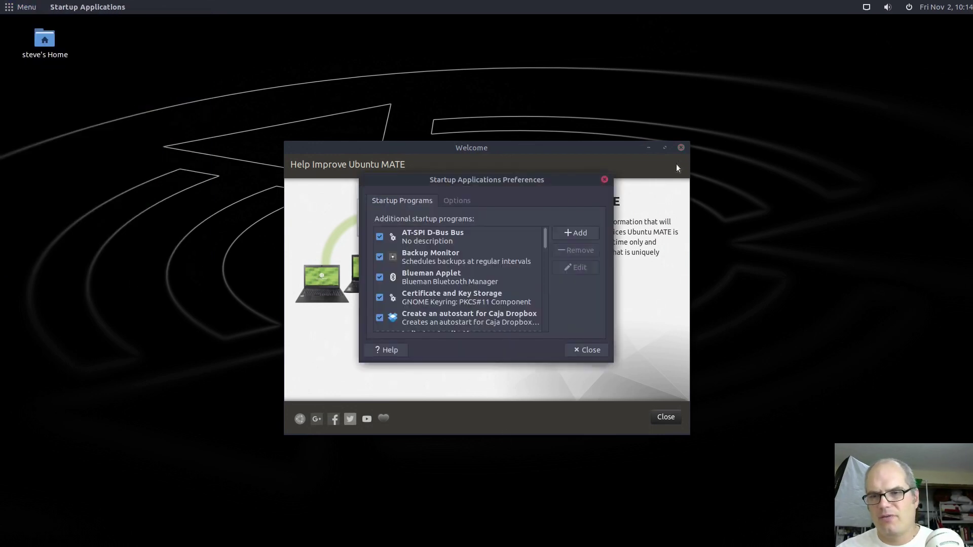
click(680, 147)
drag(545, 180, 538, 169)
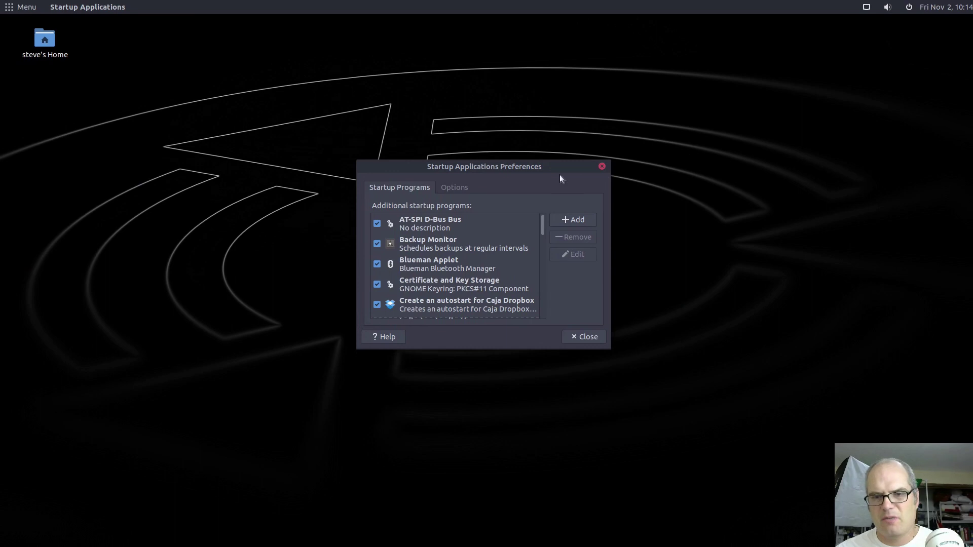
Add a startup program named Docky with command 'docky', then close Startup Applications.
click(579, 223)
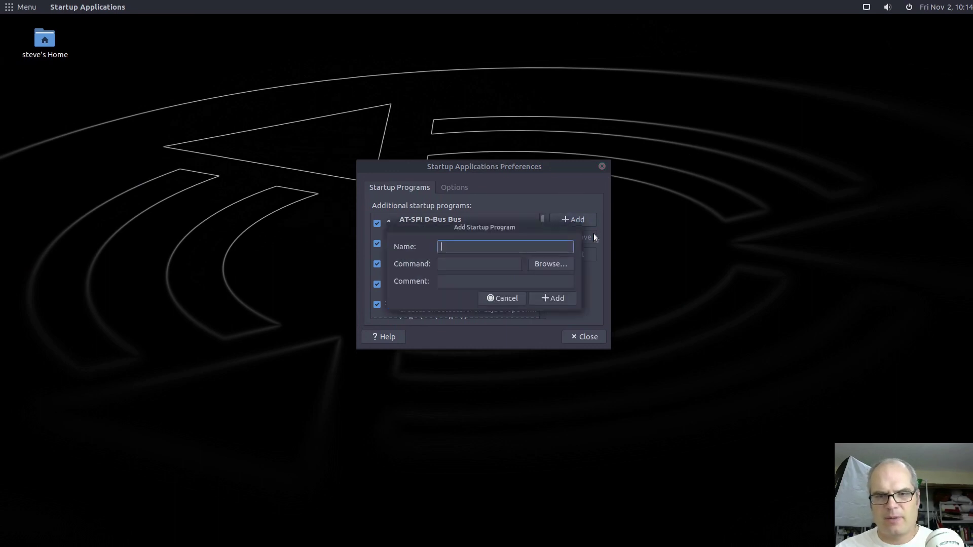
text(Docky)
key(Tab)
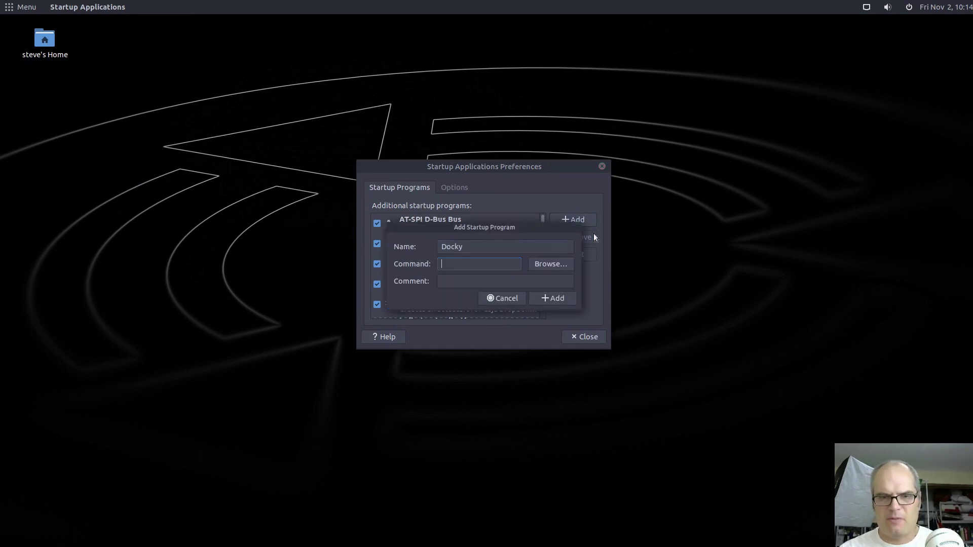
text(da)
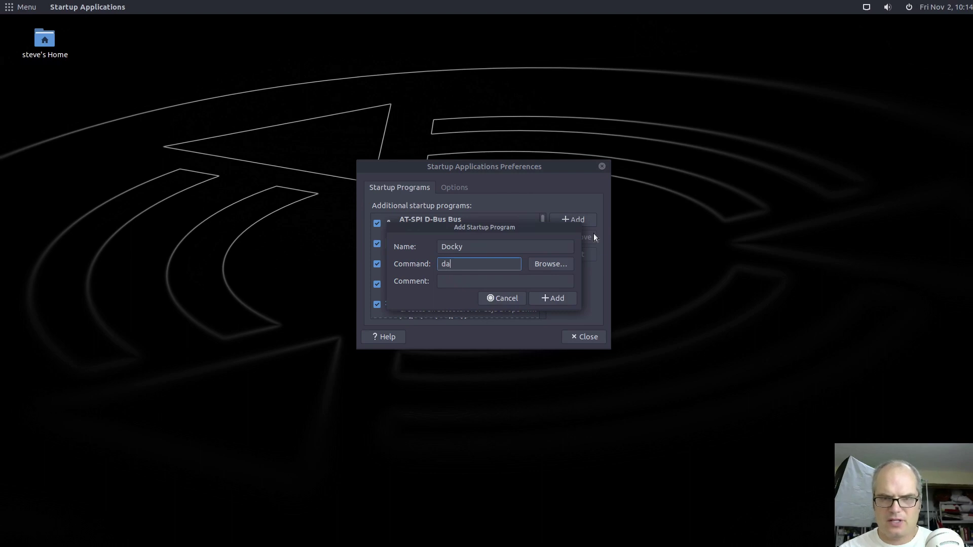
key(BackSpace)
text(ocky)
key(Return)
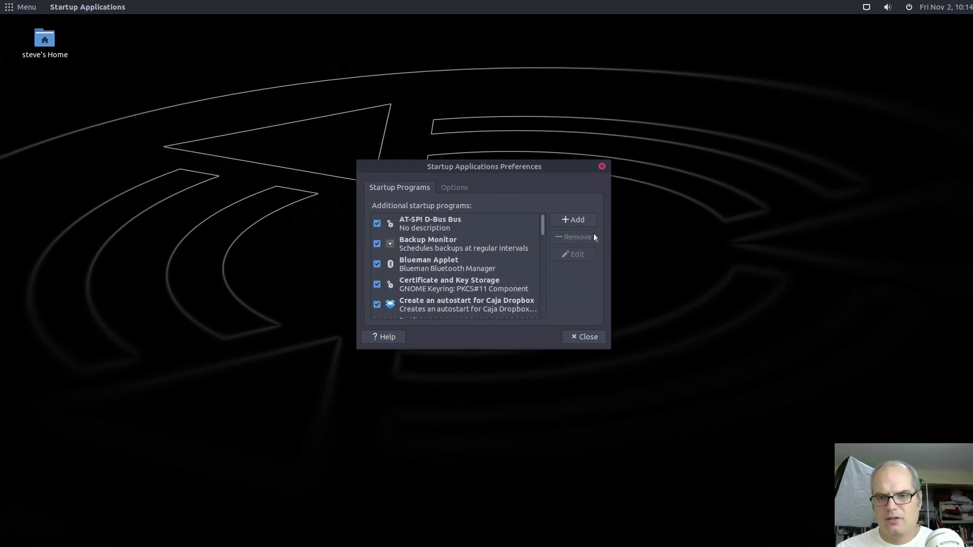
click(585, 340)
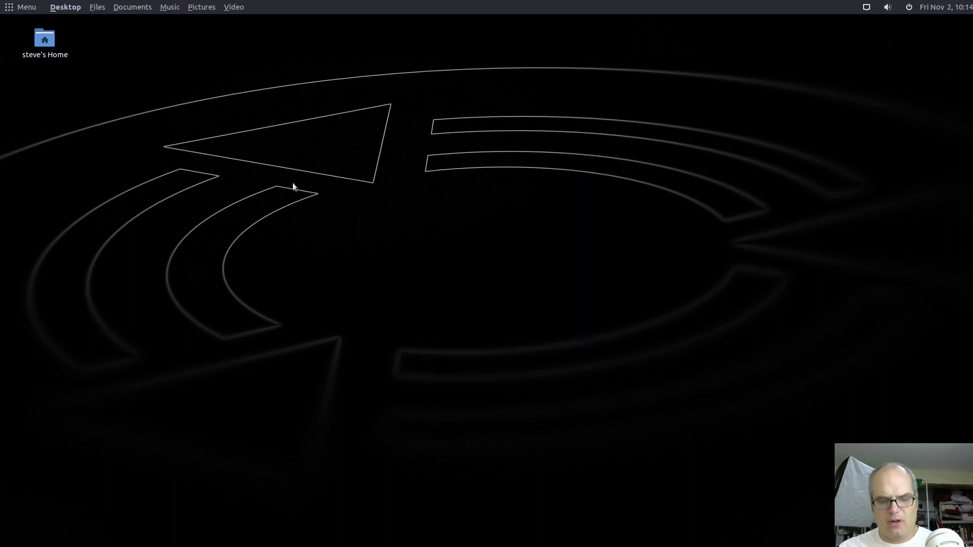
Launch Docky from the application menu so the dock appears.
key(super)
text(doc)
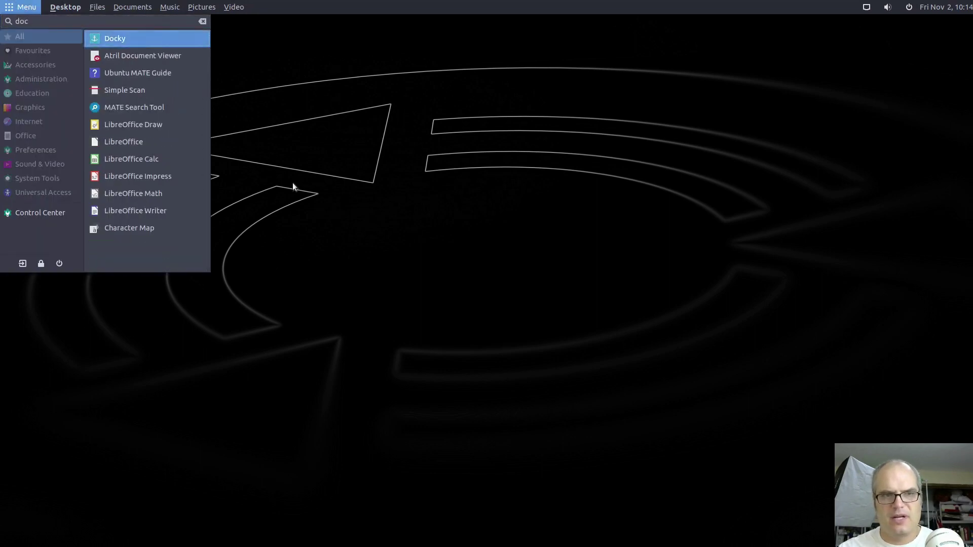
key(Return)
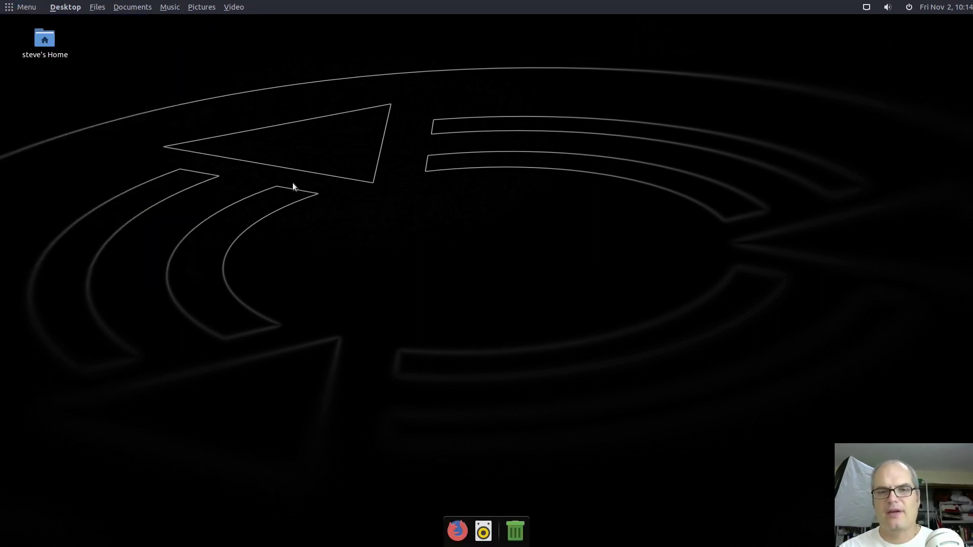